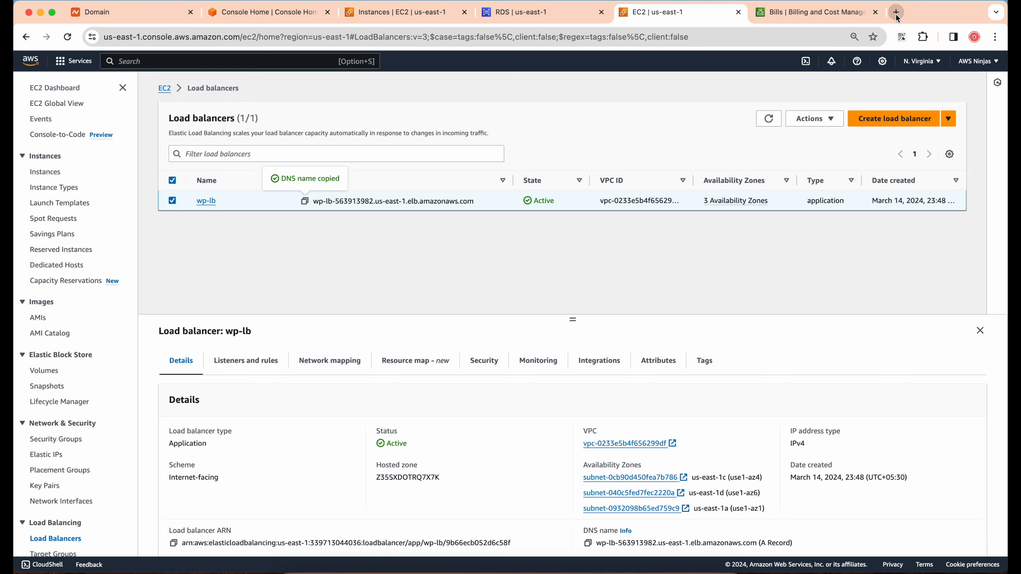
Open the wp-lb load balancer's DNS name in a new browser tab and look over the WordPress sample site
type("wp-lb-563913982.us-east-1.elb.amazonaws.com")
key("Return")
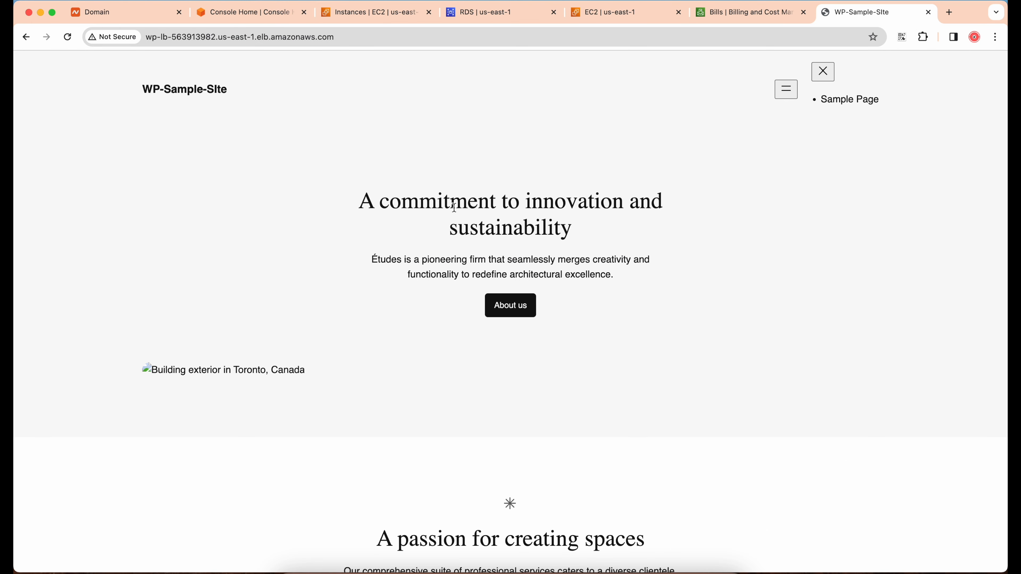
scroll(550, 168, "down", 10)
scroll(550, 171, "down", 7)
scroll(550, 171, "up", 17)
Return to the load balancer list and load its DNS name again in a new tab to check the site's home page
left_click(607, 18)
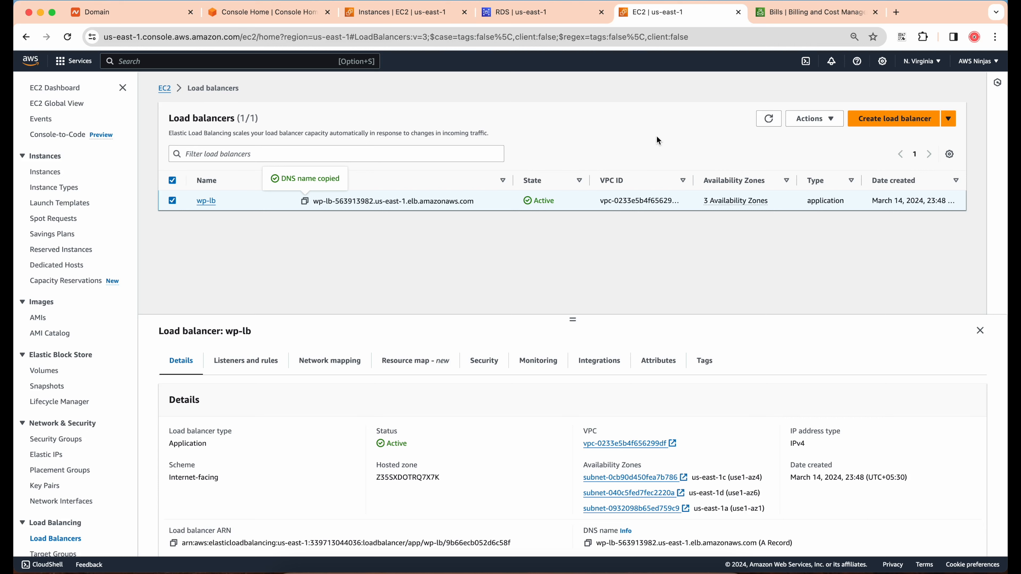
left_click(896, 12)
type("wp-lb-563913982.us-east-1.elb.amazonaws.com")
key("Return")
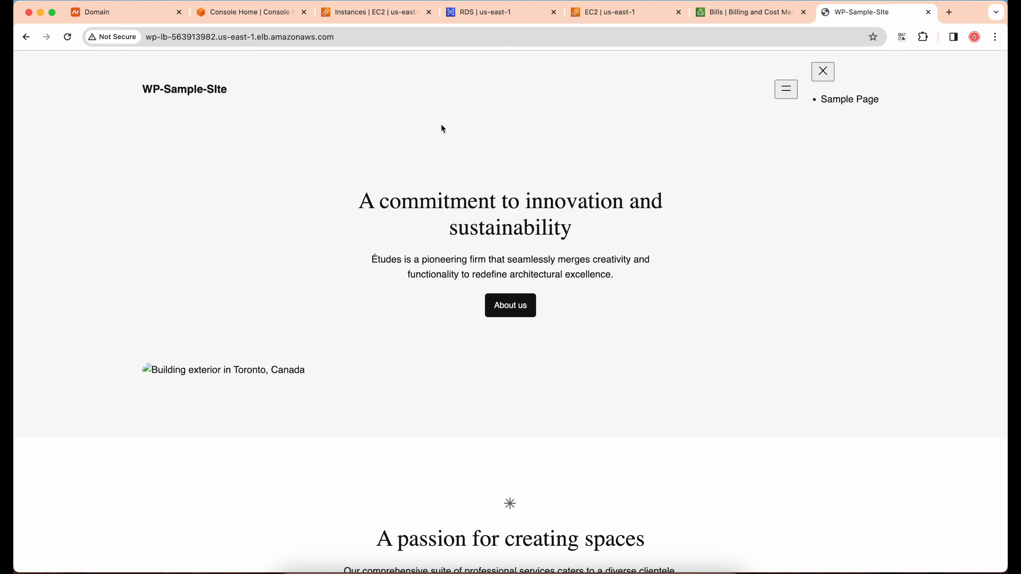
scroll(555, 151, "down", 15)
scroll(549, 171, "up", 15)
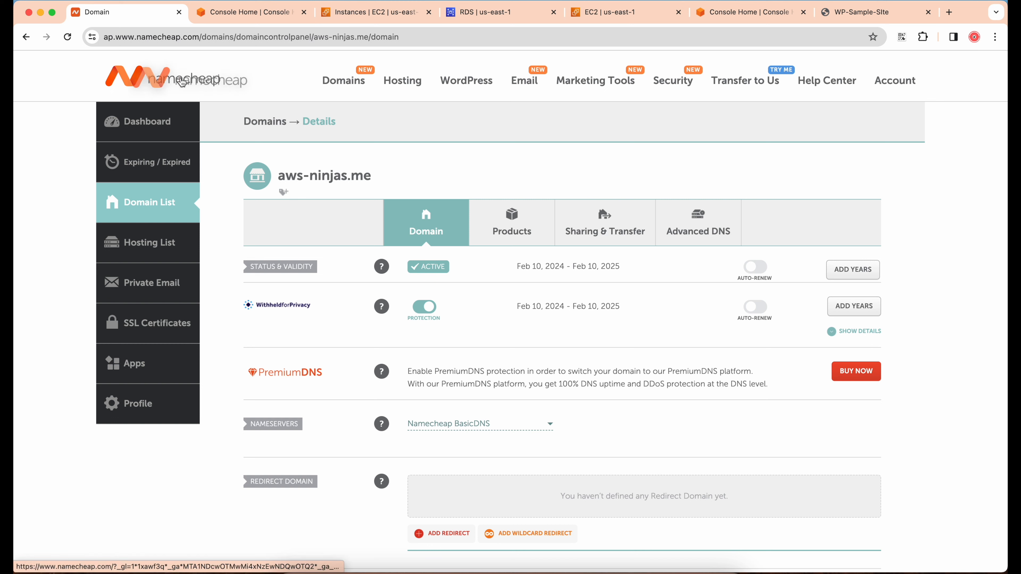
Copy the aws-ninjas.me domain name from Namecheap and start creating a hosted zone in AWS Route 53
left_click_drag(373, 179, 280, 172)
key("super+c")
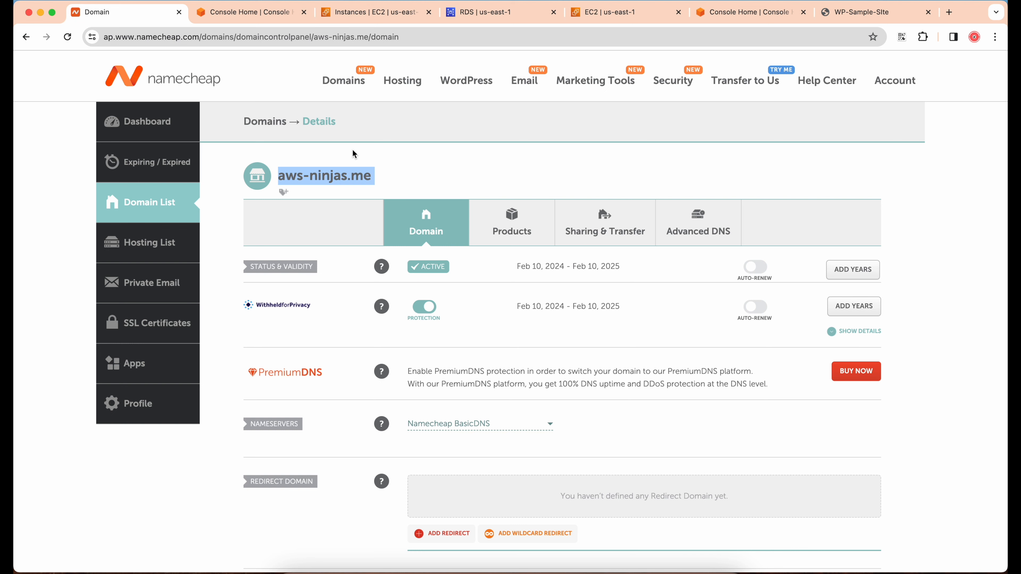
left_click(233, 12)
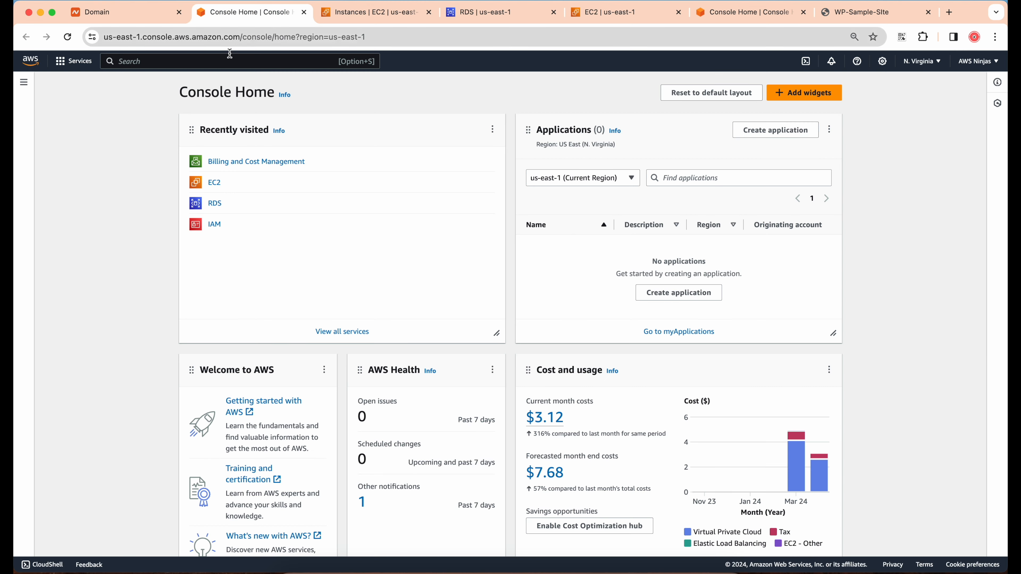
type("route 53")
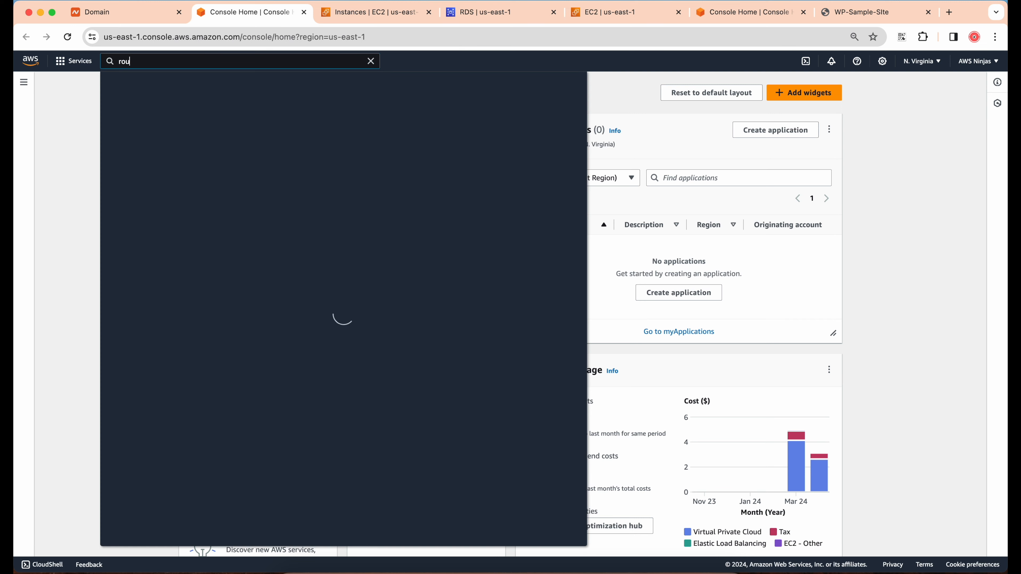
left_click(287, 140)
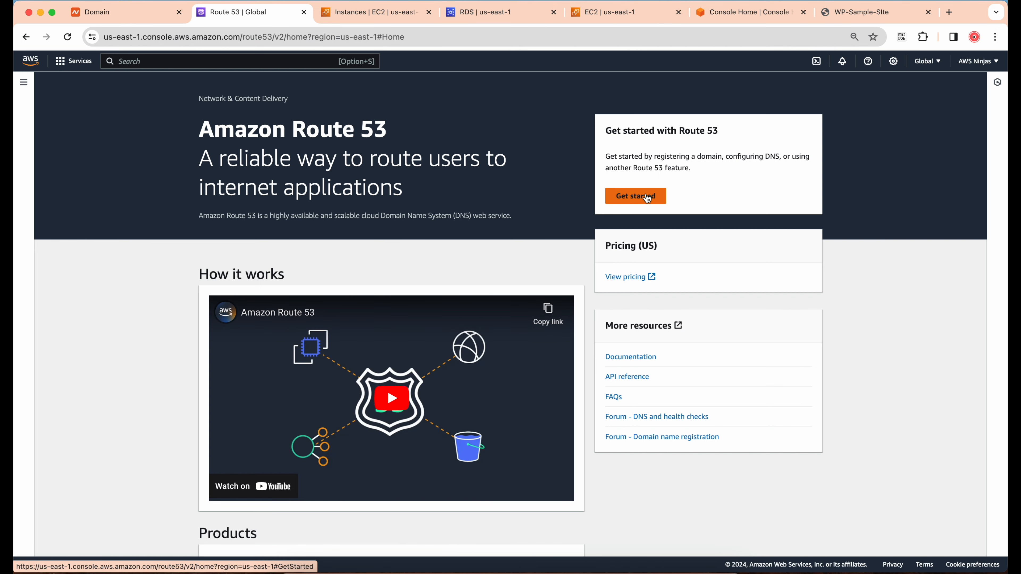
left_click(646, 194)
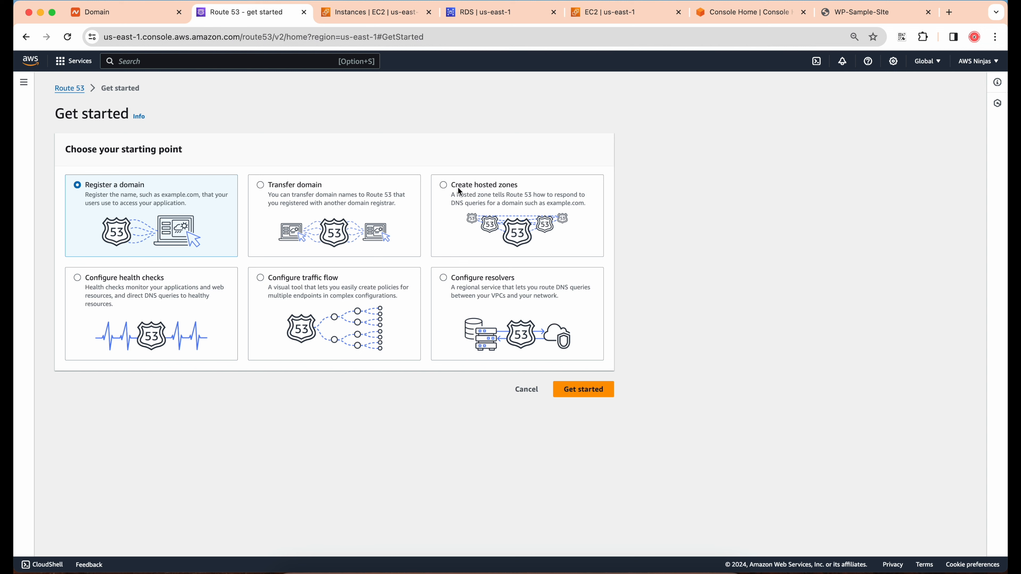
left_click(444, 185)
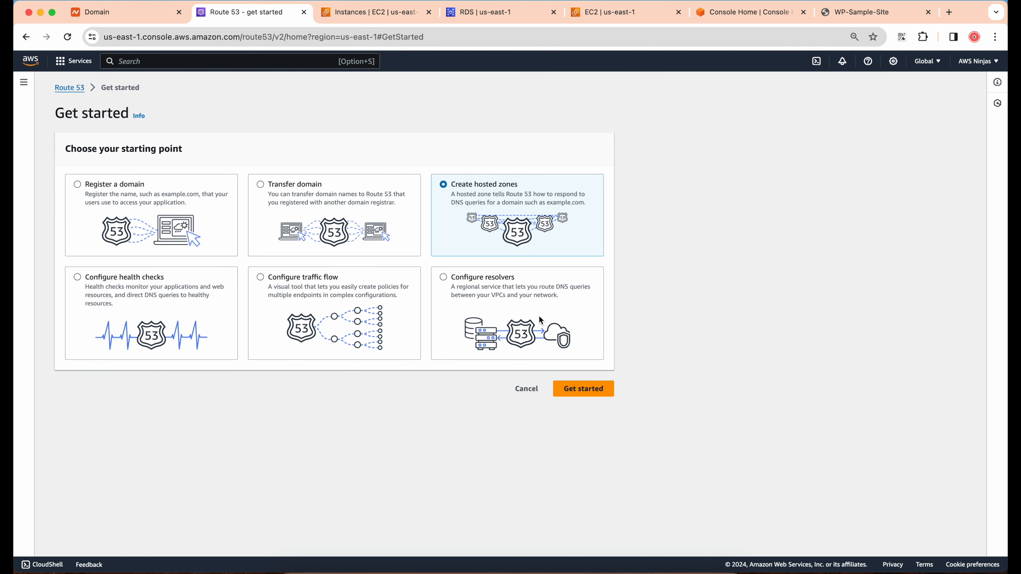
left_click(584, 389)
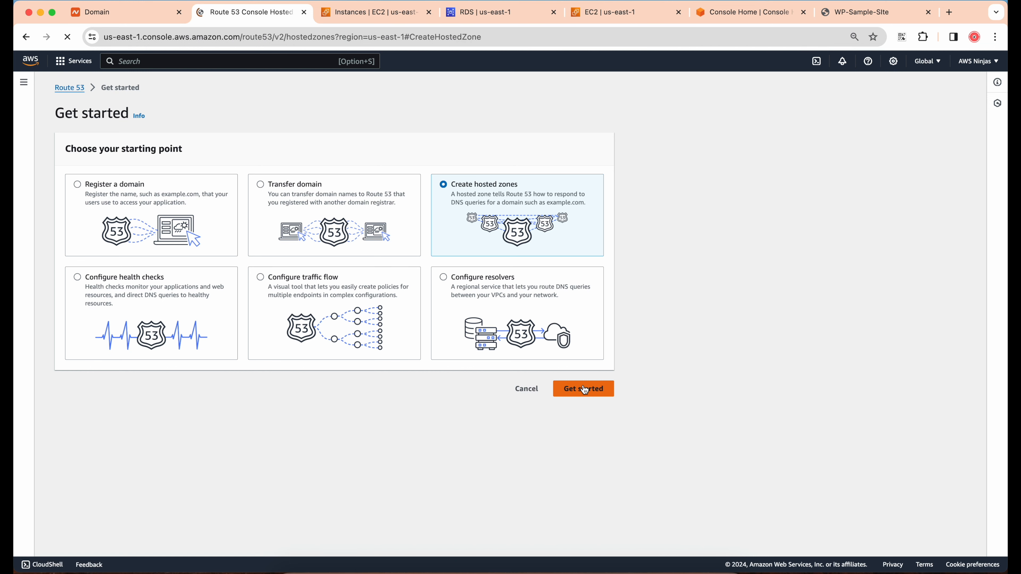
Create a public hosted zone for aws-ninjas.me with the description "Domain for learning"
key("super+v")
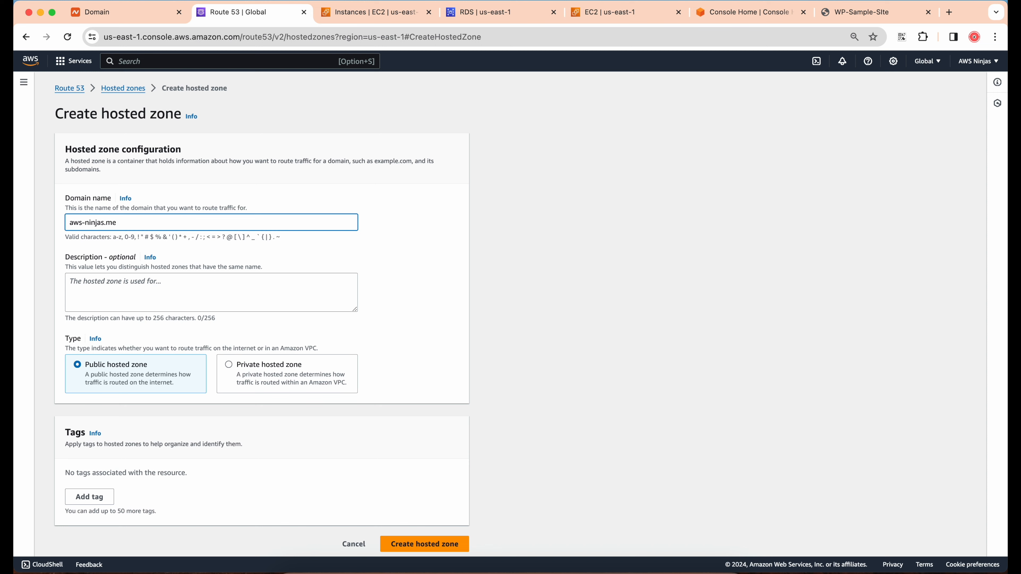
scroll(168, 244, "down", 1)
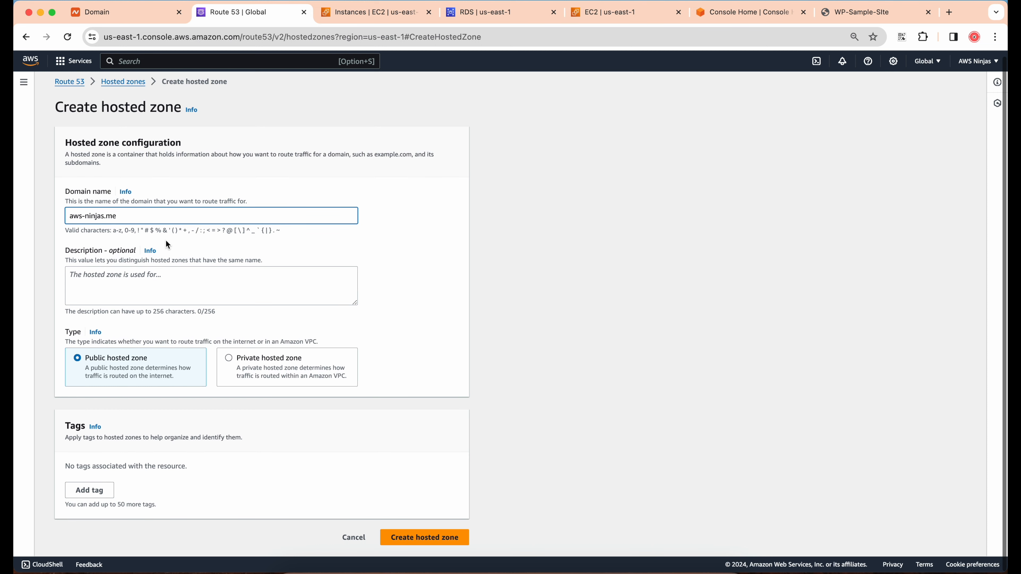
scroll(156, 282, "up", 1)
left_click(155, 290)
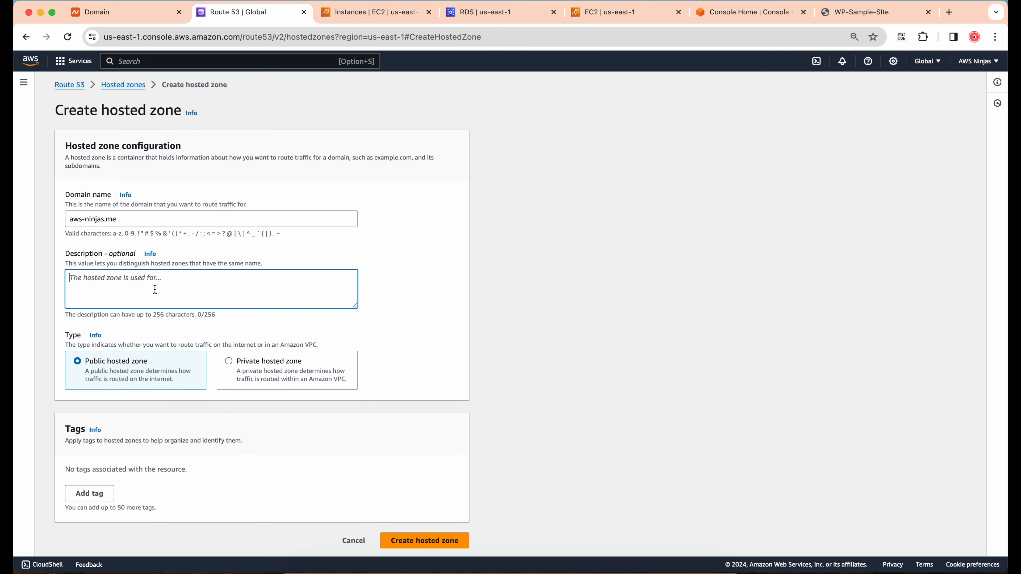
type("Domain for learning")
left_click(452, 279)
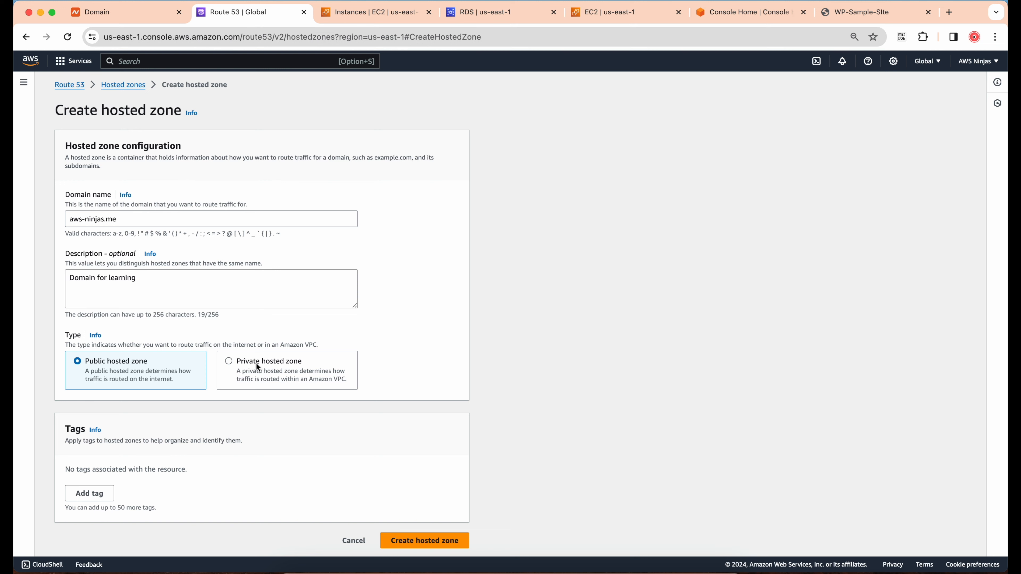
left_click(232, 364)
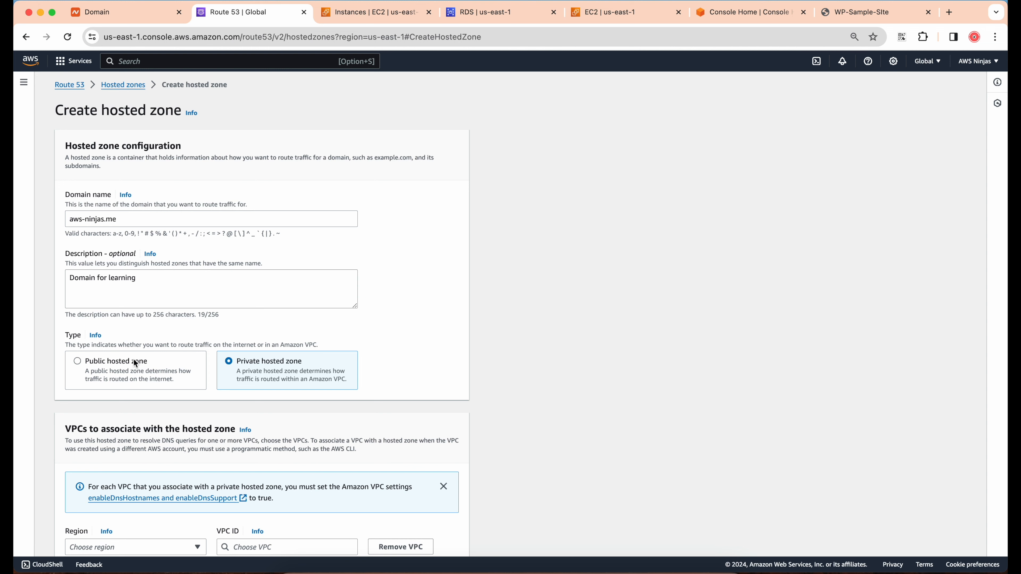
left_click(80, 360)
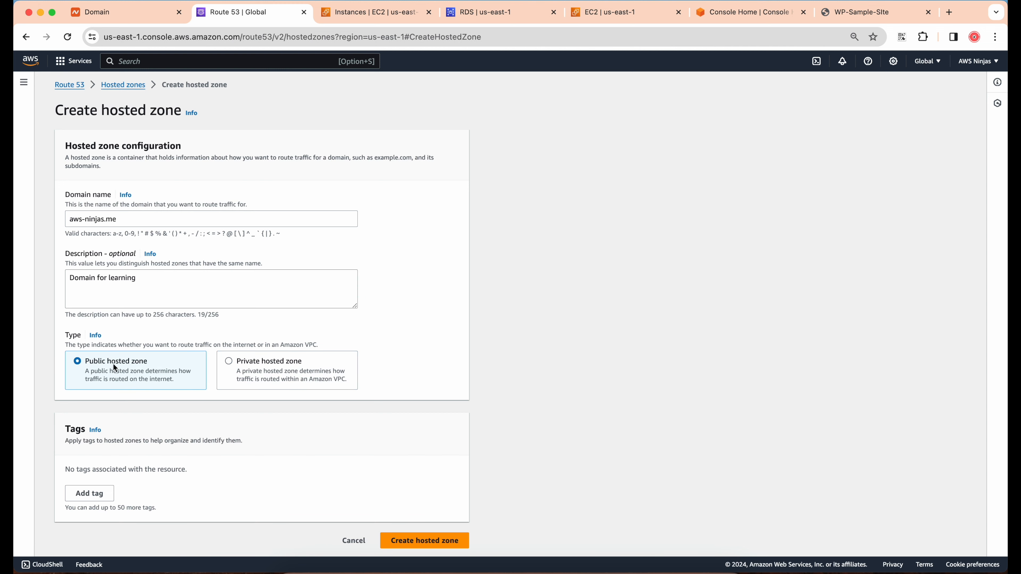
left_click(418, 540)
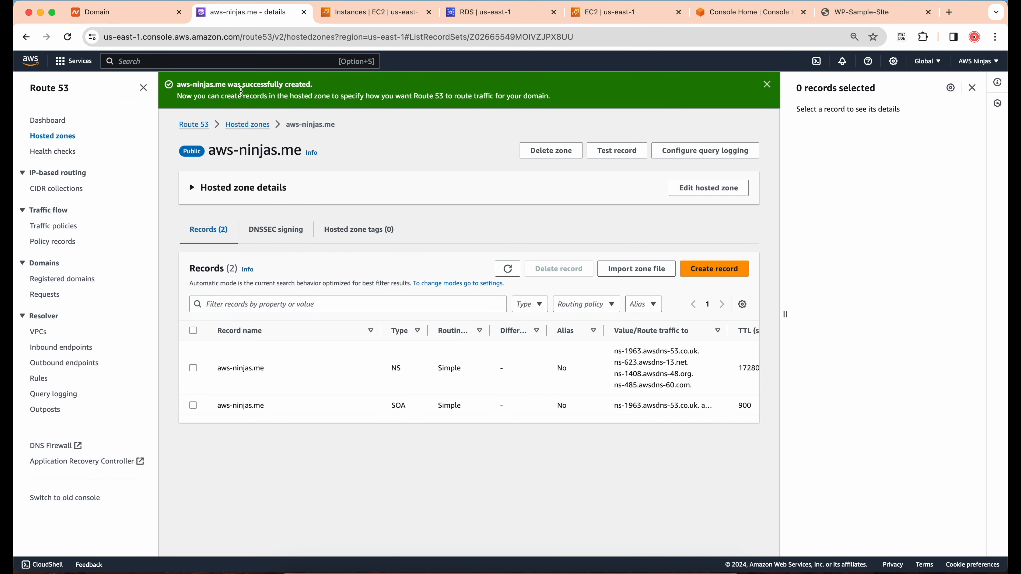
Dismiss the creation notice and show the details of the NS record in the aws-ninjas.me hosted zone
left_click_drag(178, 86, 316, 87)
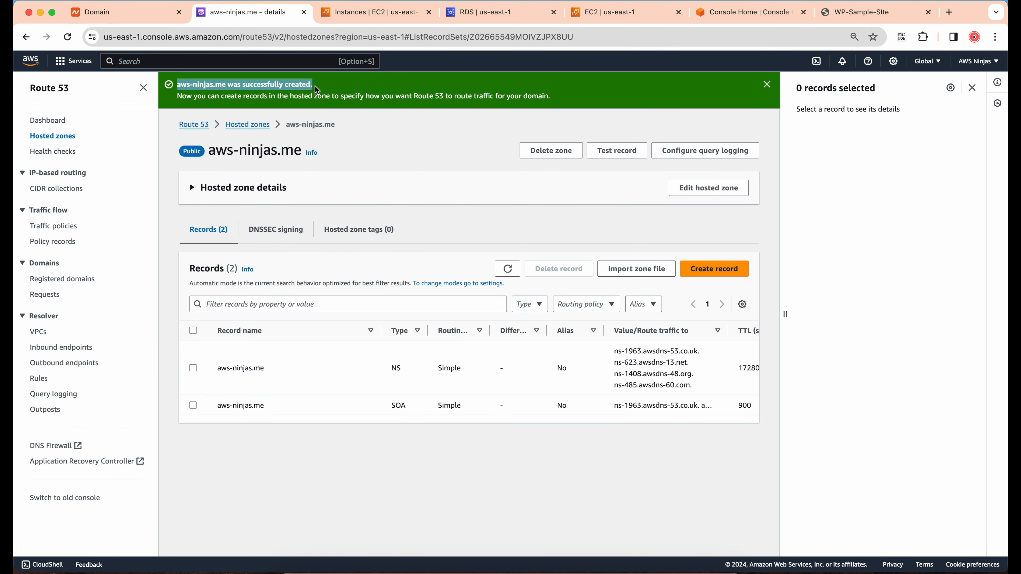
left_click(333, 86)
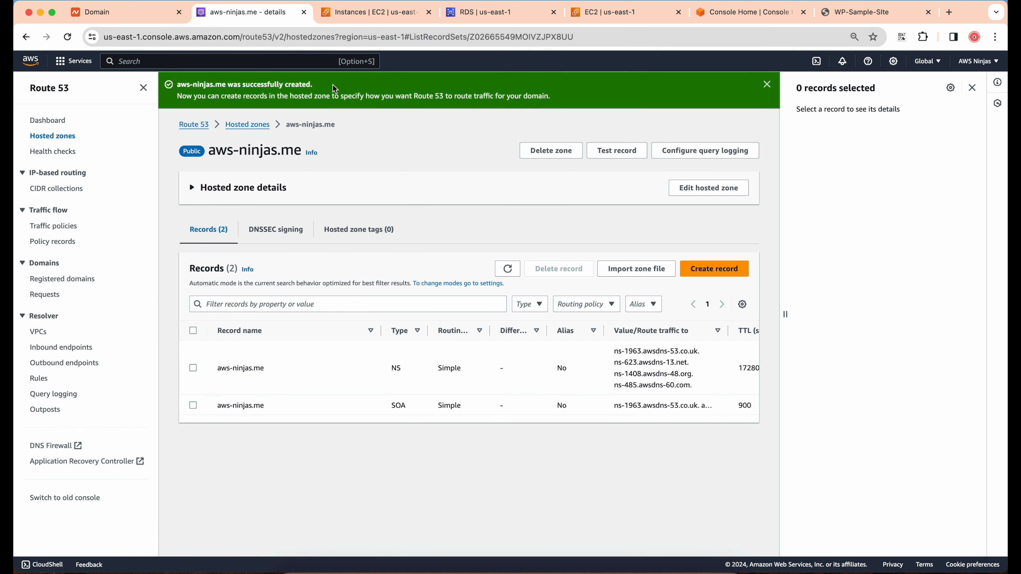
left_click(973, 87)
left_click(954, 82)
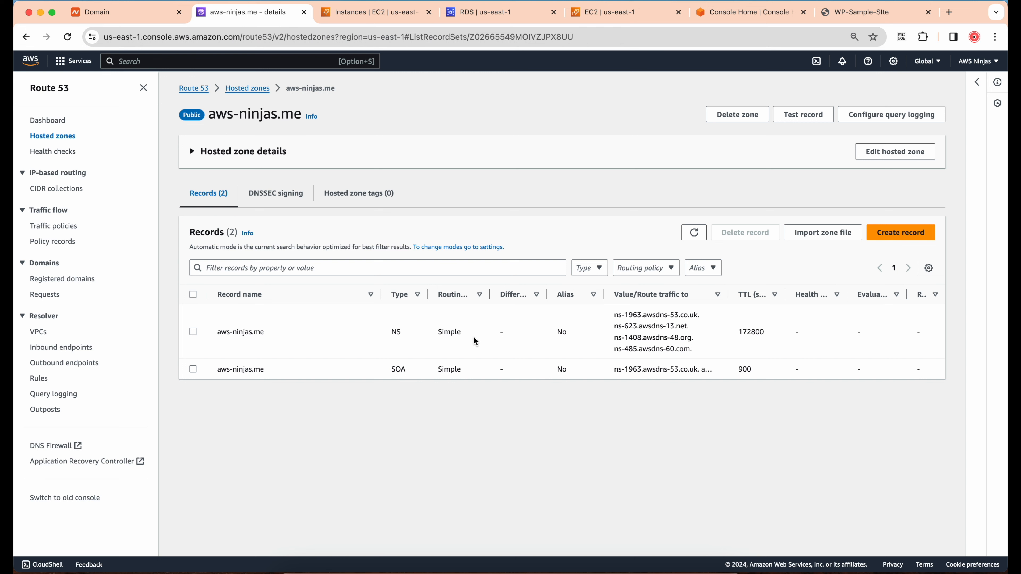
left_click(193, 333)
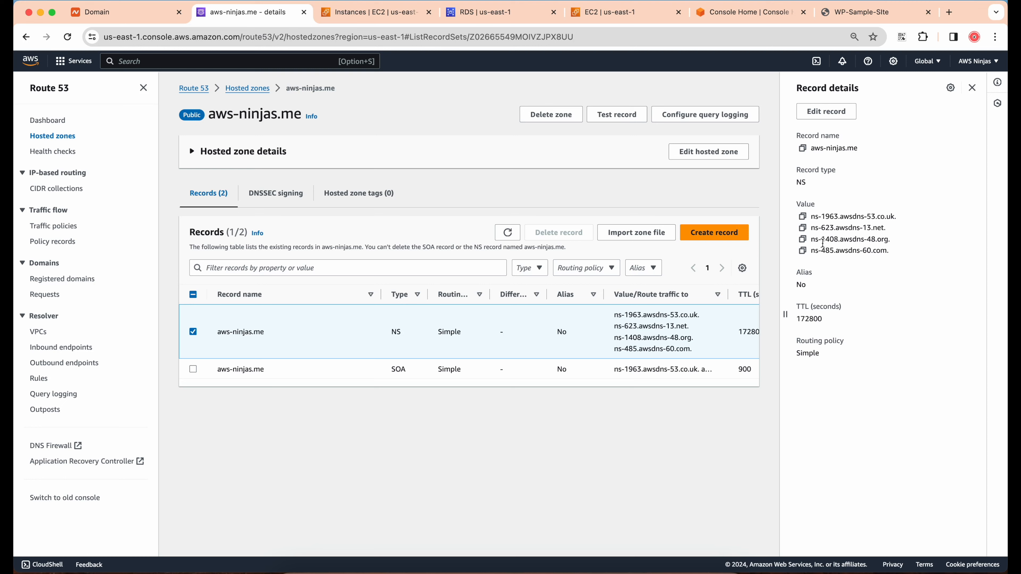
Set the domain's nameservers in Namecheap to Custom DNS and enter ns-1963.awsdns-53.co.uk, copied from the Route 53 NS record, as the first one
left_click(802, 217)
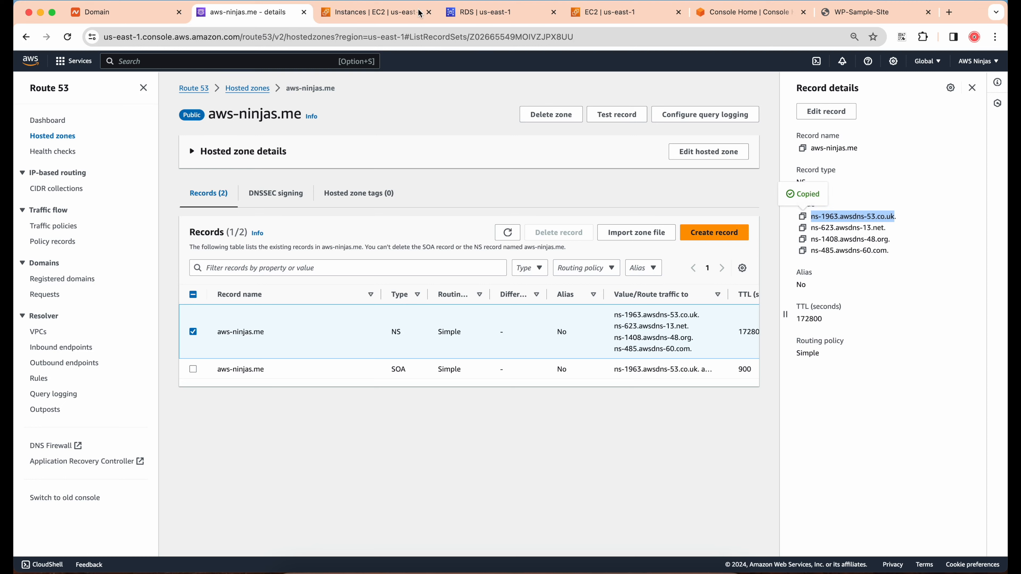
left_click(157, 15)
left_click(354, 290)
scroll(354, 290, "down", 3)
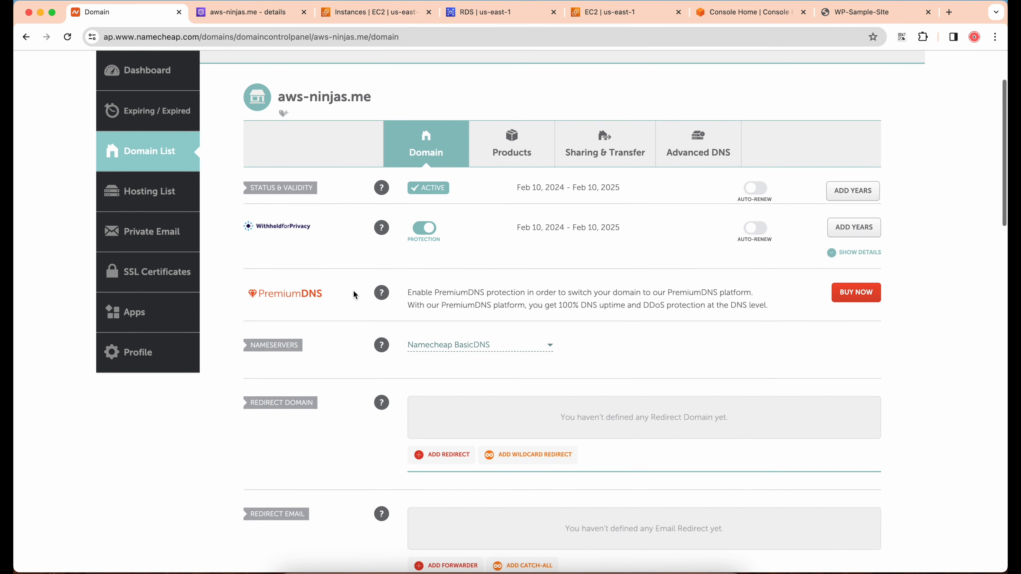
scroll(354, 295, "down", 2)
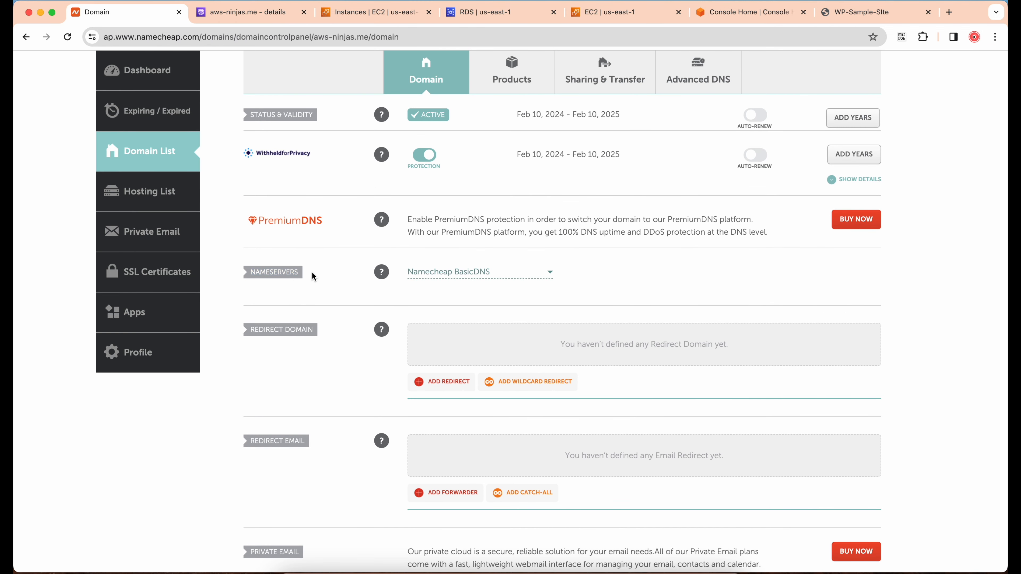
left_click(482, 273)
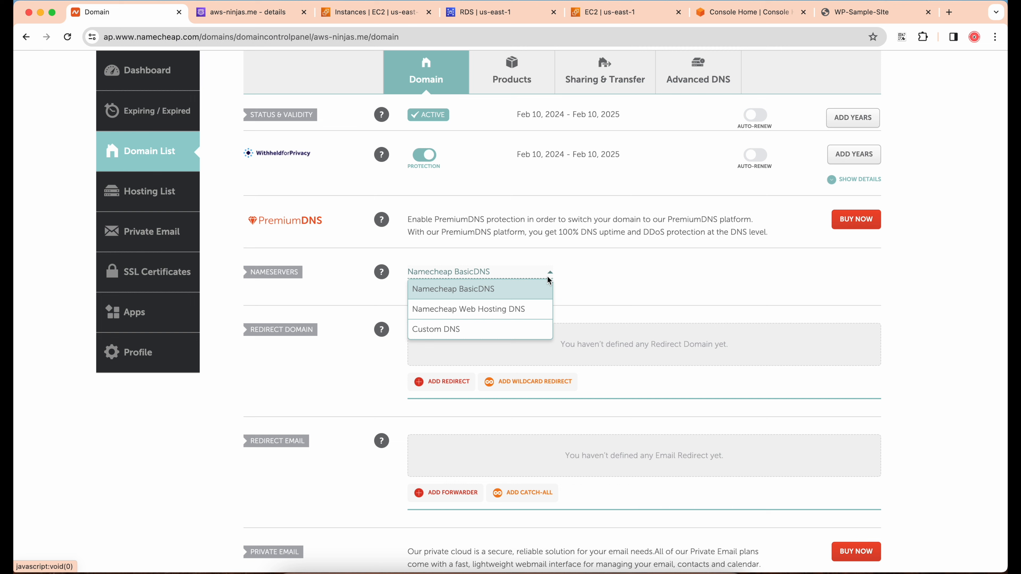
left_click(504, 331)
left_click(453, 303)
key("super+v")
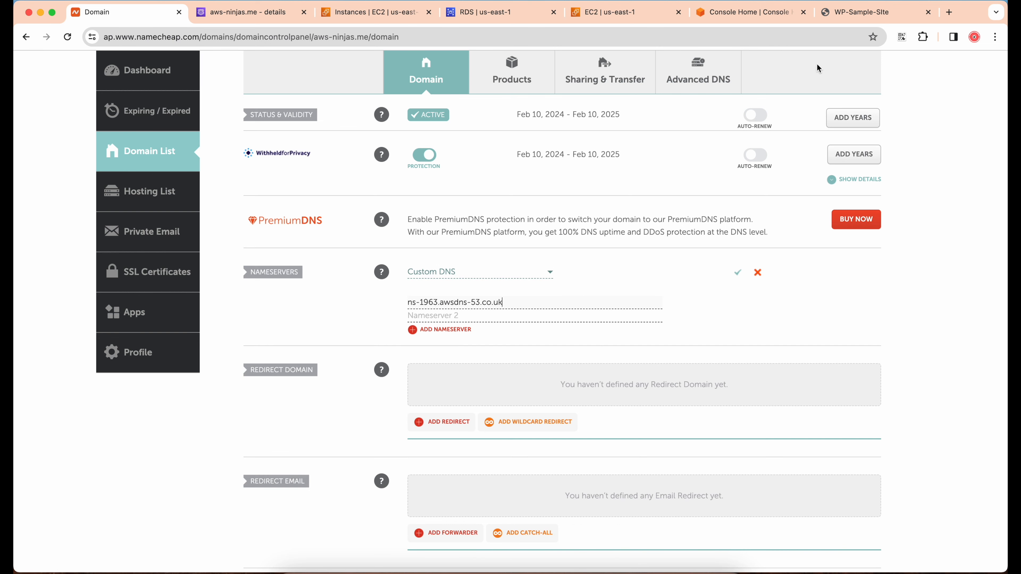
Copy ns-623.awsdns-13.net from the Route 53 NS record and enter it as the second nameserver in Namecheap
left_click(223, 12)
left_click(802, 228)
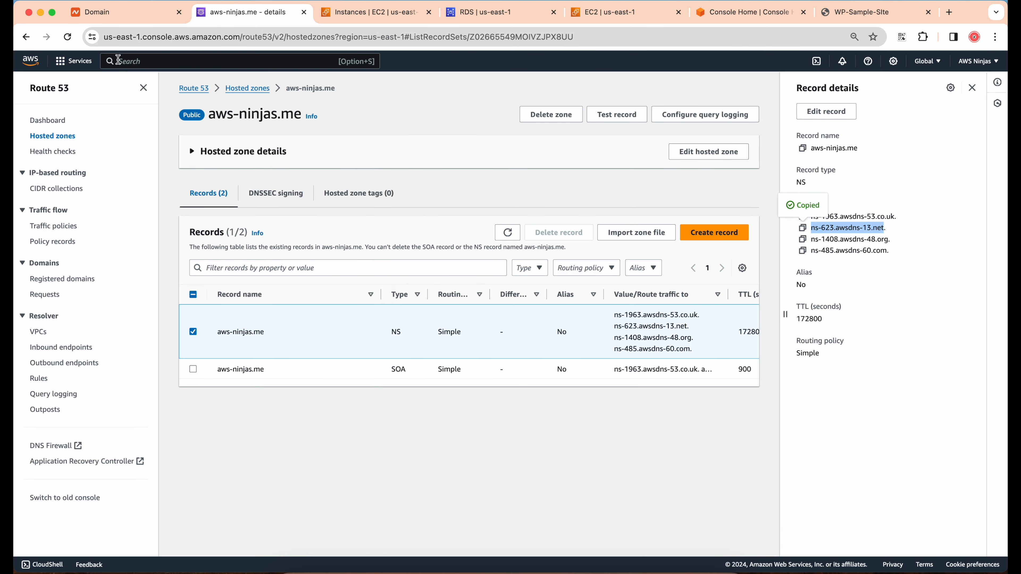
left_click(120, 19)
left_click(442, 313)
key("super+v")
Copy ns-1408.awsdns-48.org from the Route 53 NS record and add it as a third nameserver in Namecheap
left_click(233, 20)
left_click(802, 238)
left_click(121, 13)
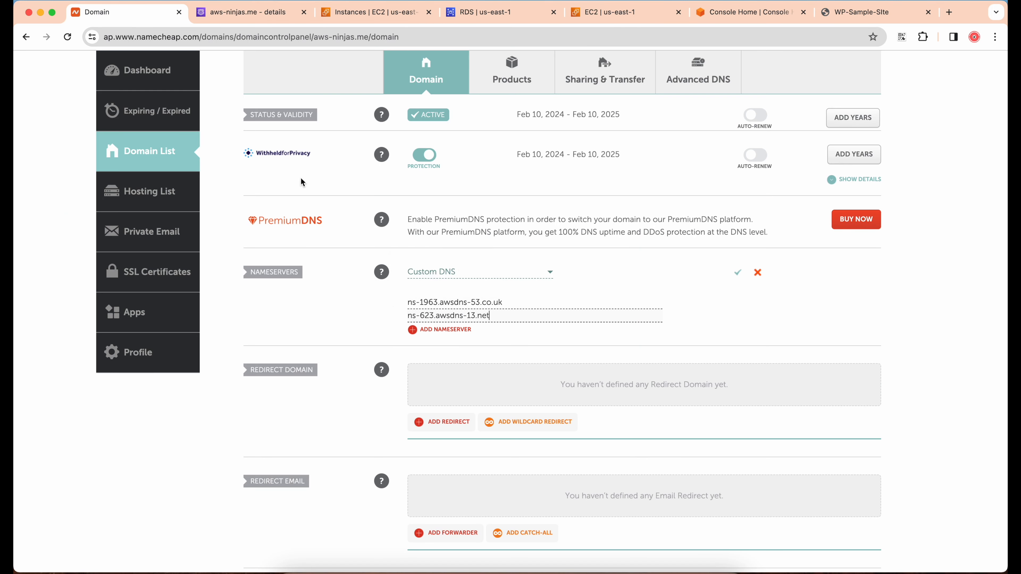
left_click(433, 329)
left_click(429, 326)
key("super+v")
Add ns-485.awsdns-60.com from the Route 53 NS record as the fourth nameserver in Namecheap and save the custom DNS settings
left_click(242, 12)
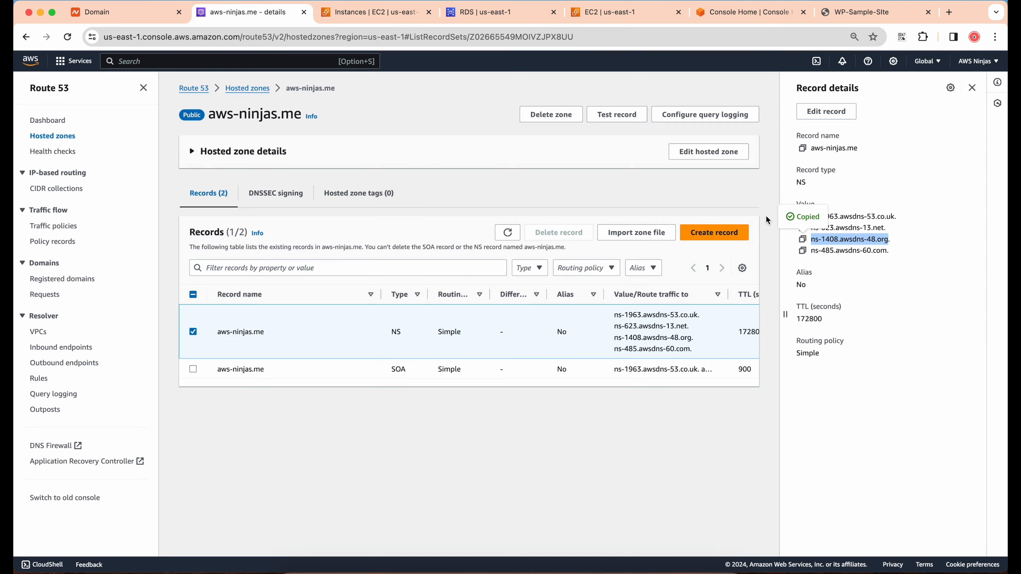
left_click(802, 250)
left_click(121, 12)
left_click(464, 344)
key("super+v")
left_click(738, 273)
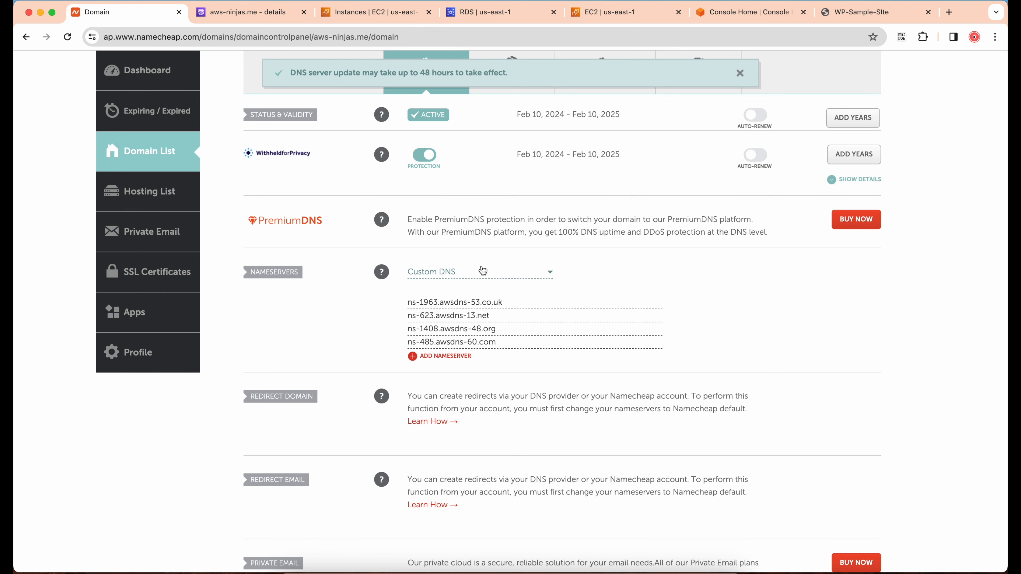
left_click_drag(290, 75, 407, 86)
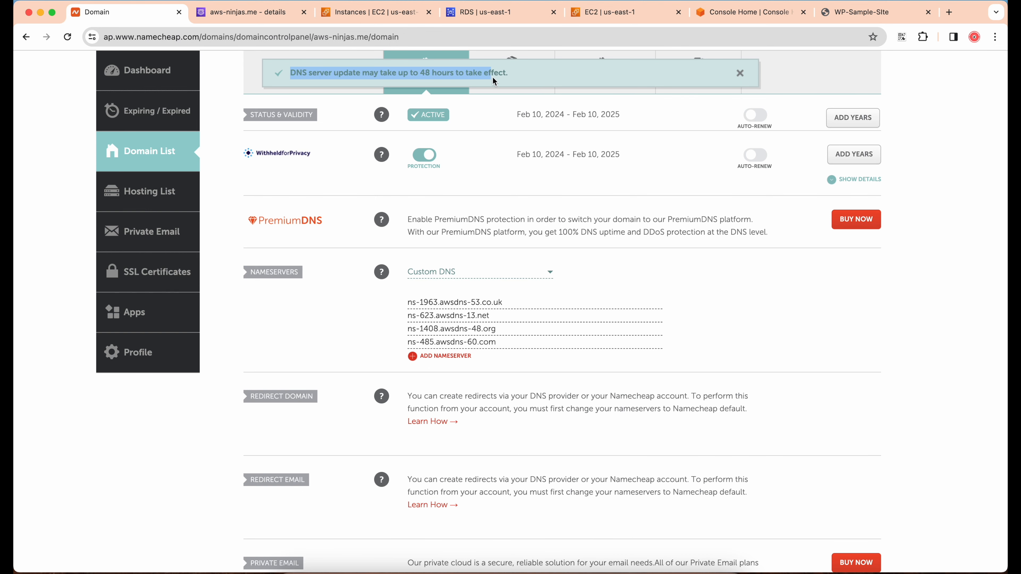
left_click(527, 71)
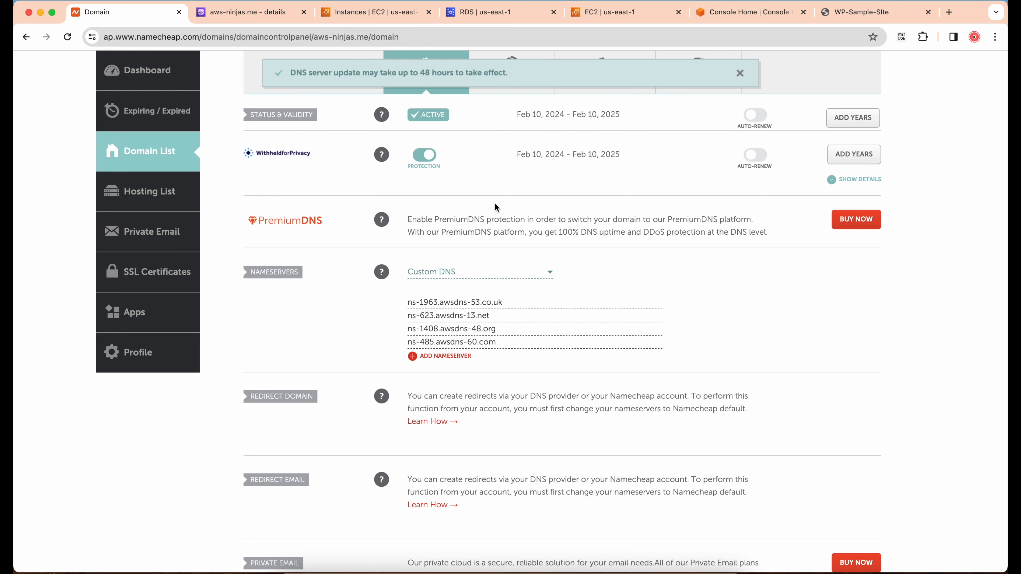
Return to the aws-ninjas.me hosted zone in Route 53 and deselect its NS record
left_click(238, 20)
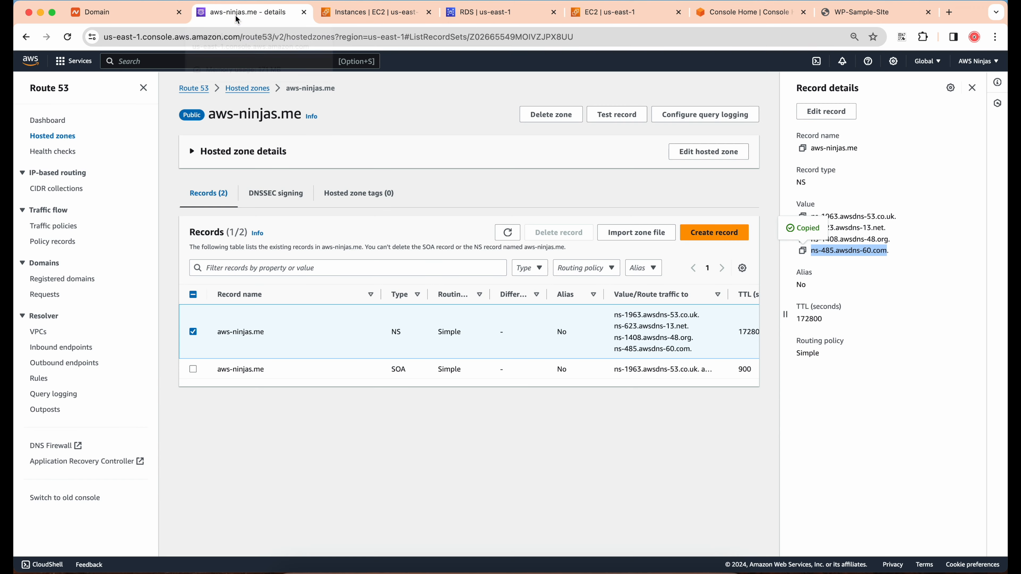
left_click(194, 333)
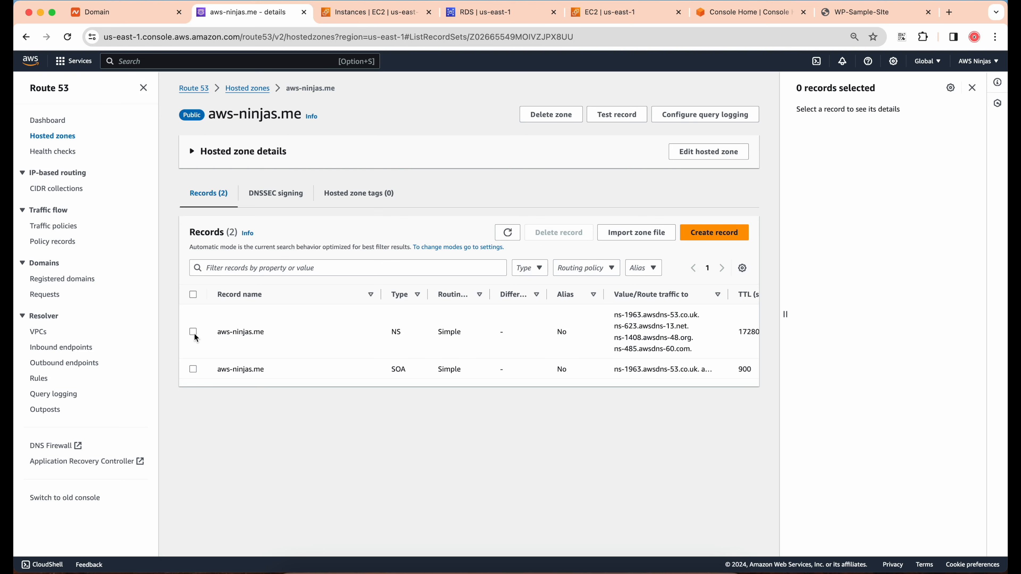
Start a new A record for the root domain aws-ninjas.me, leaving the record name blank, and turn on Alias
left_click(700, 233)
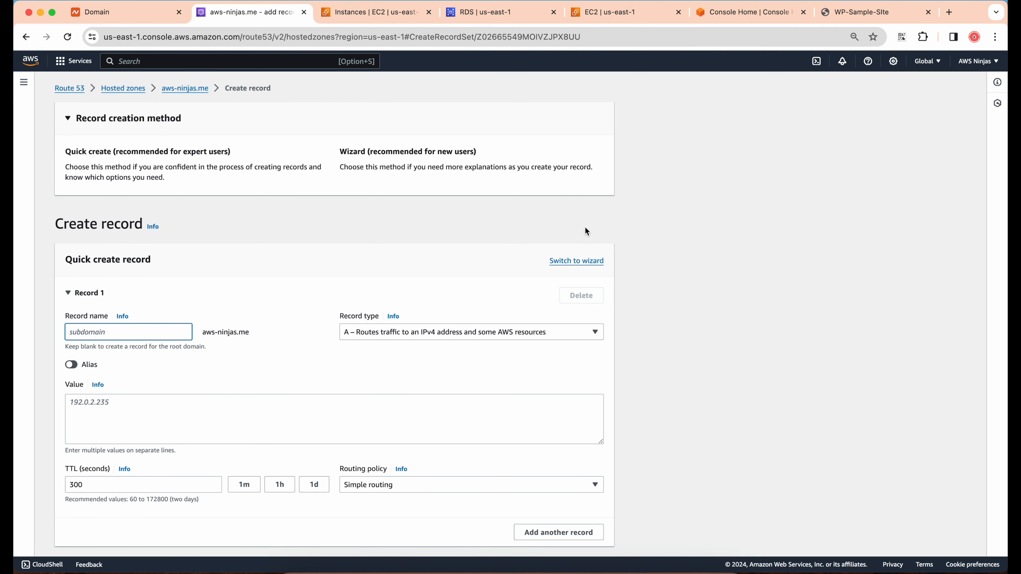
scroll(245, 270, "down", 2)
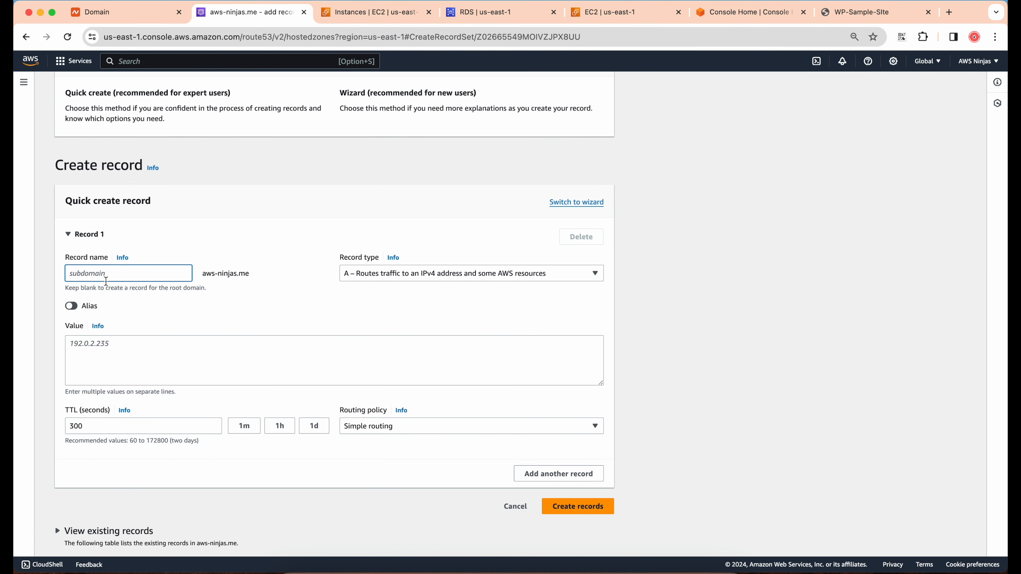
left_click(344, 307)
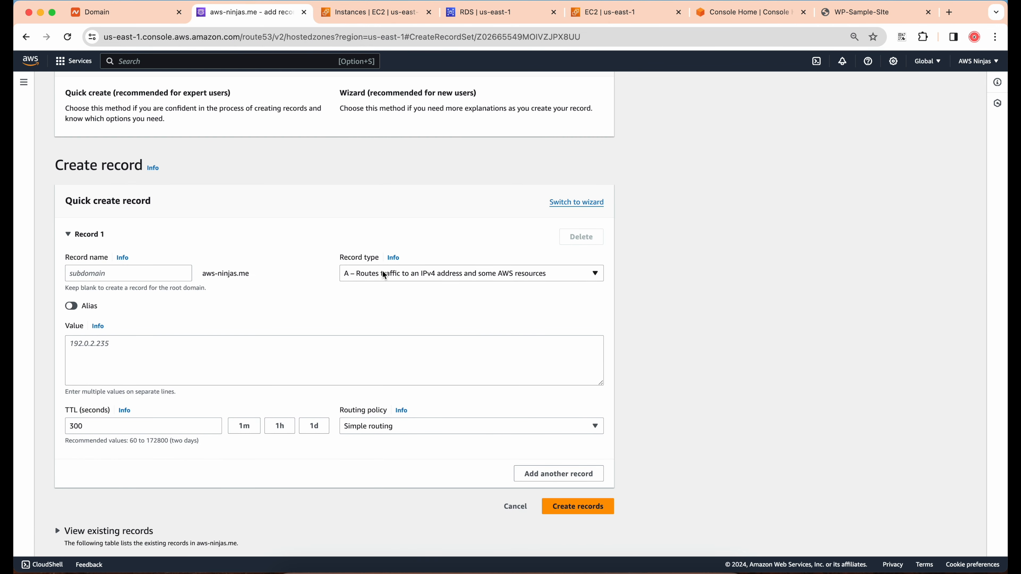
left_click(392, 276)
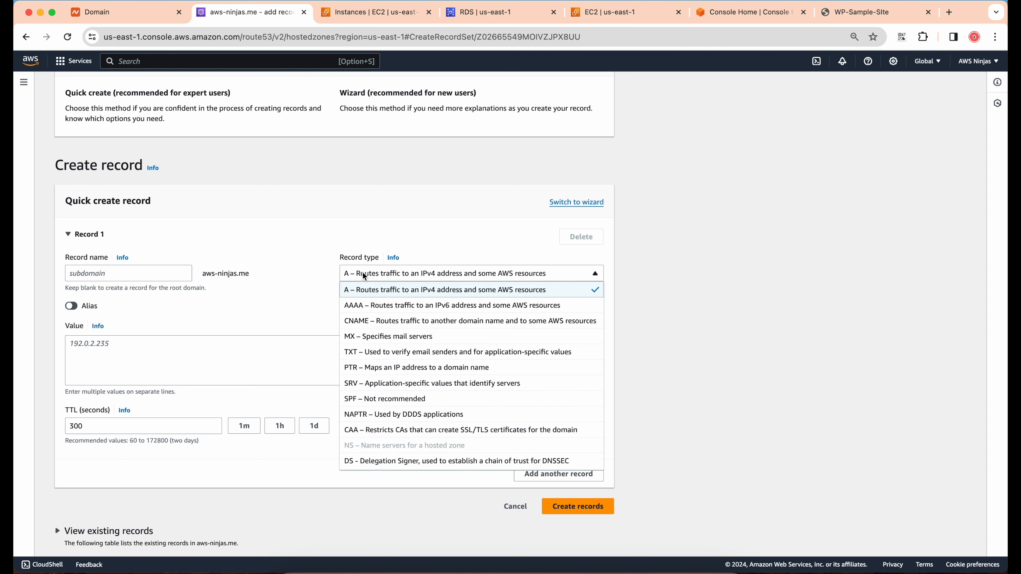
left_click(360, 296)
scroll(48, 318, "down", 1)
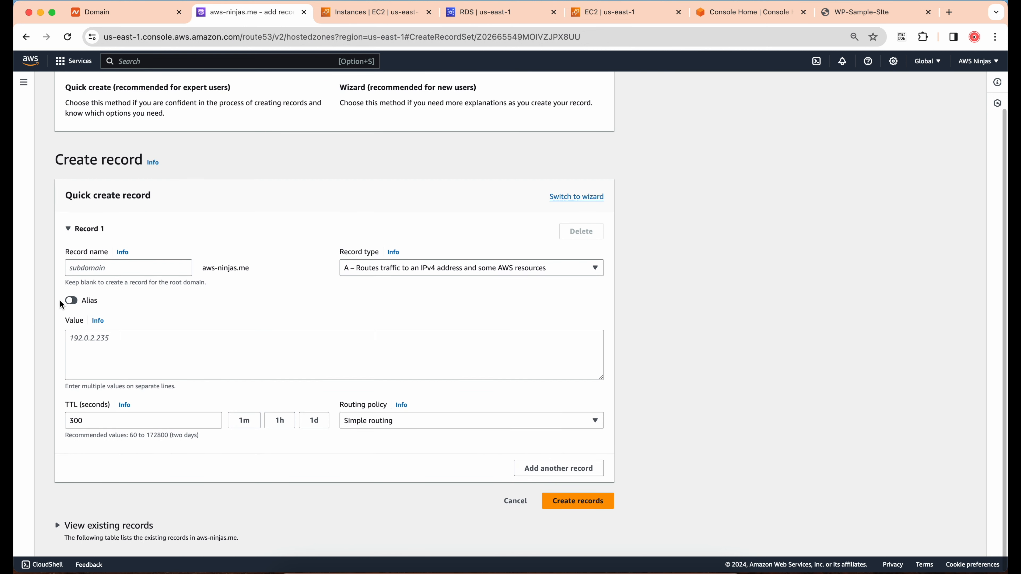
left_click(70, 300)
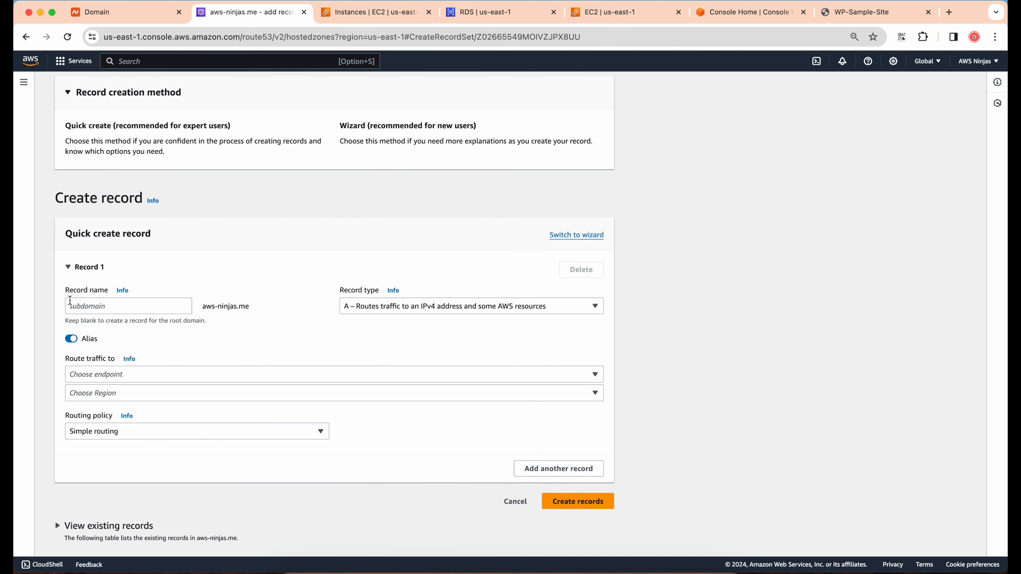
Set the alias endpoint to Application and Classic Load Balancer in the US East (N. Virginia) region
left_click(132, 375)
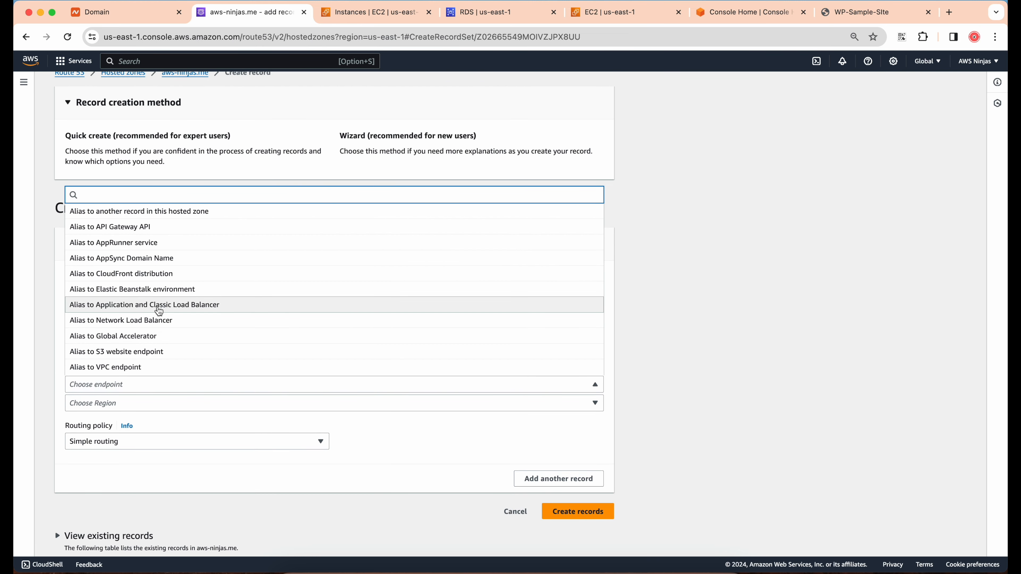
left_click(159, 312)
left_click(110, 393)
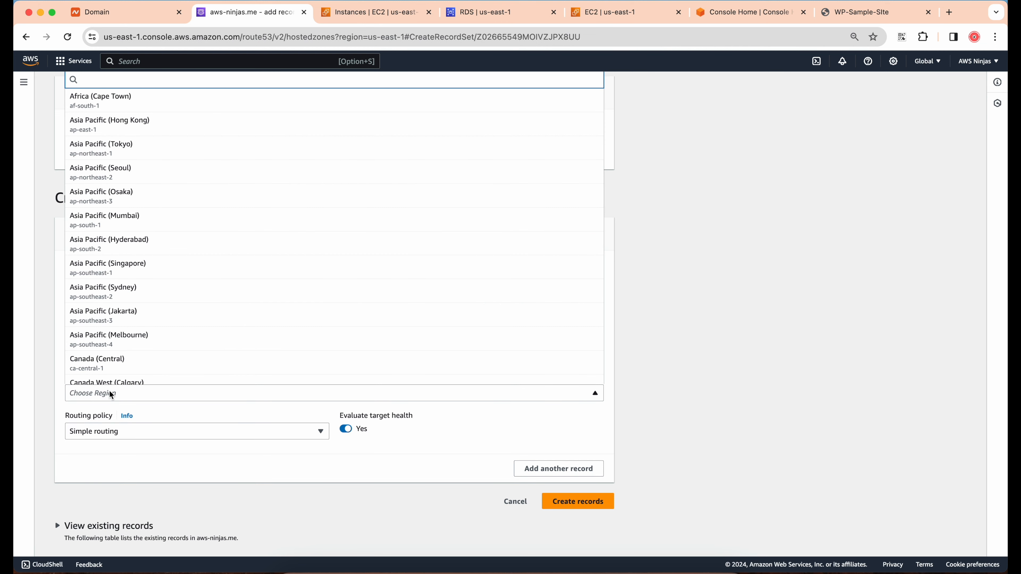
type("vir")
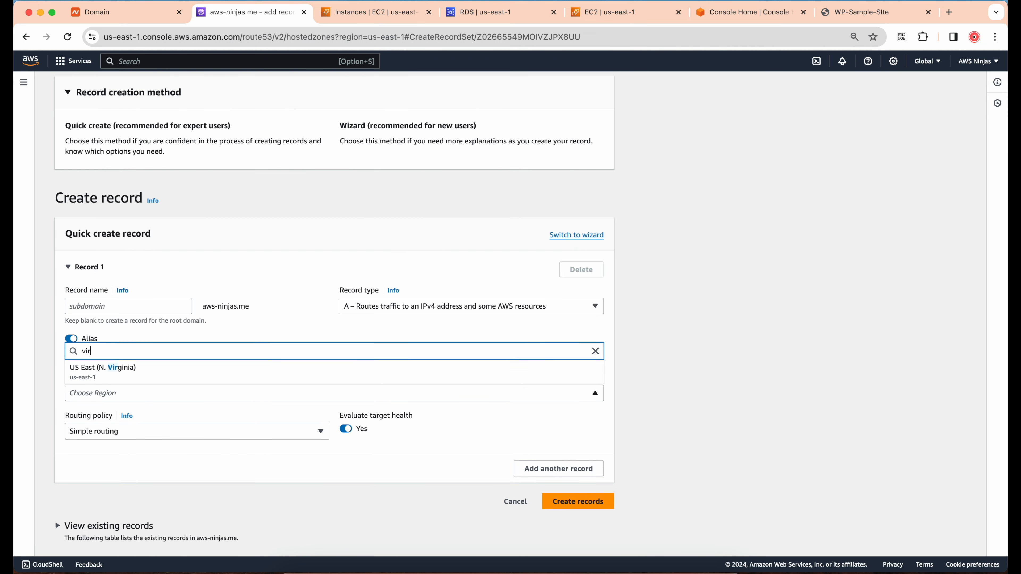
left_click(112, 369)
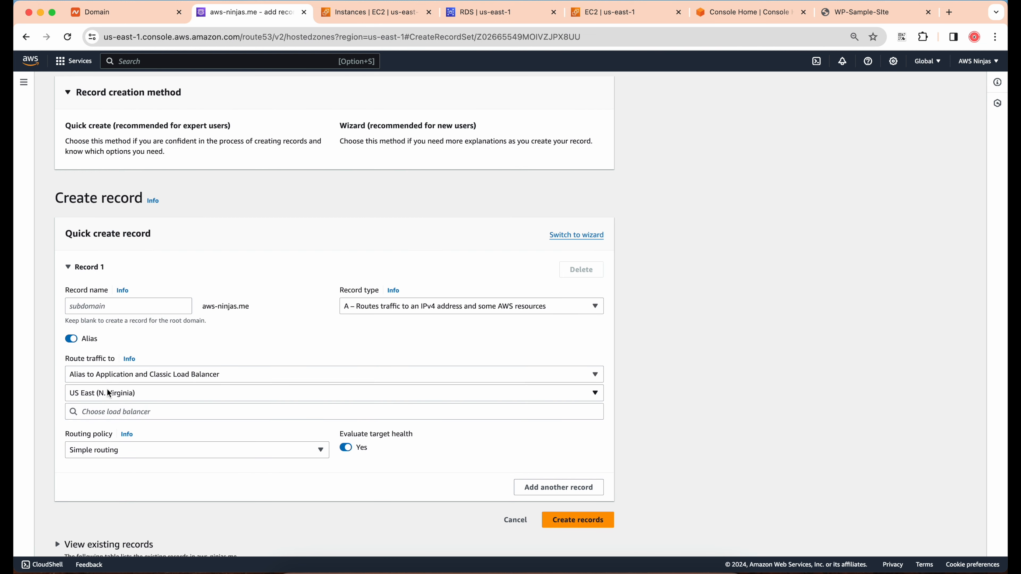
Choose dualstack.wp-lb-563913982.us-east-1.elb.amazonaws.com as the load balancer and create the root domain record
left_click(110, 412)
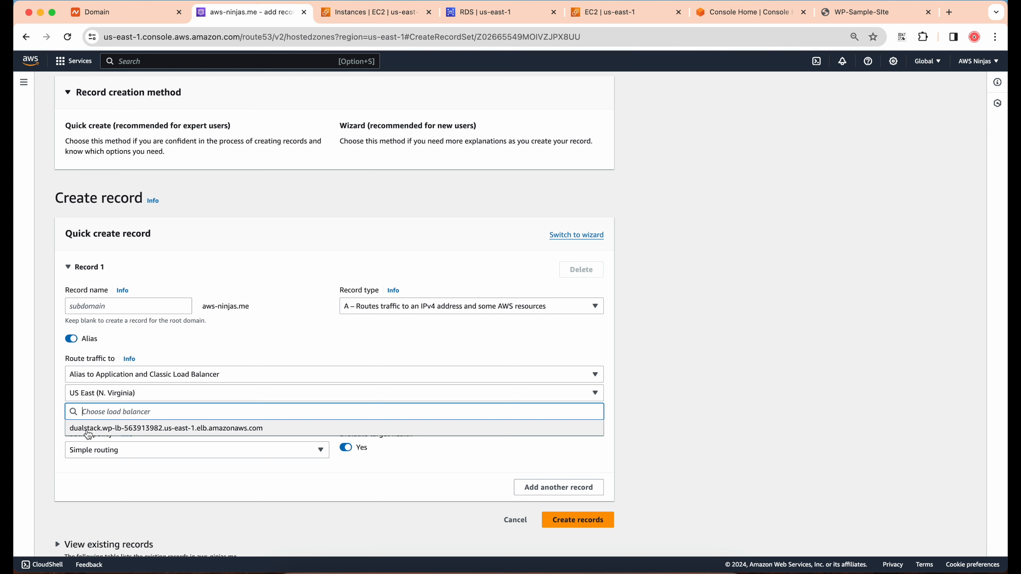
left_click(190, 429)
scroll(191, 429, "down", 1)
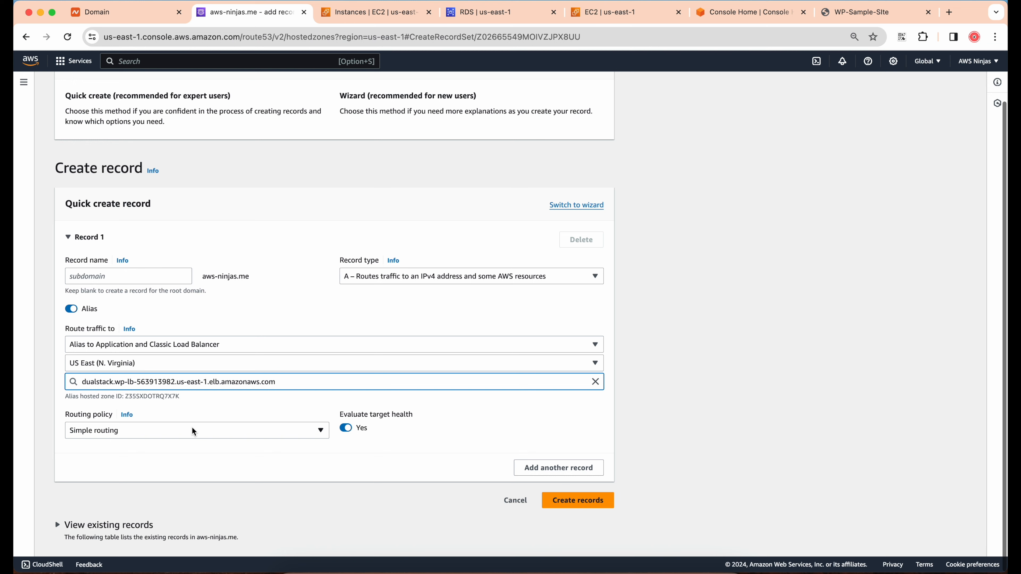
left_click(579, 503)
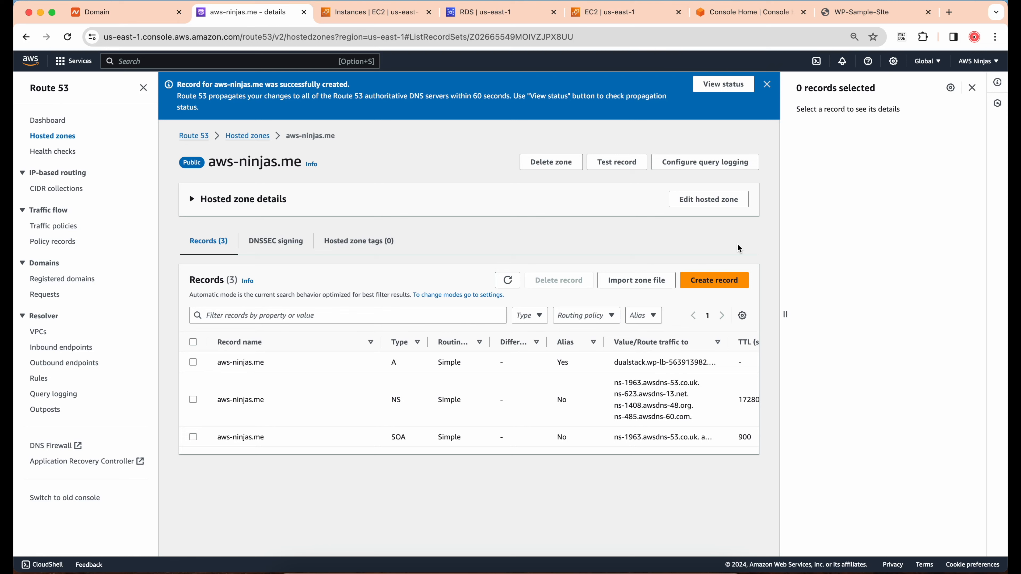
Create a www A record in the hosted zone as an alias to another record in this hosted zone, choosing aws-ninjas.me
left_click(705, 282)
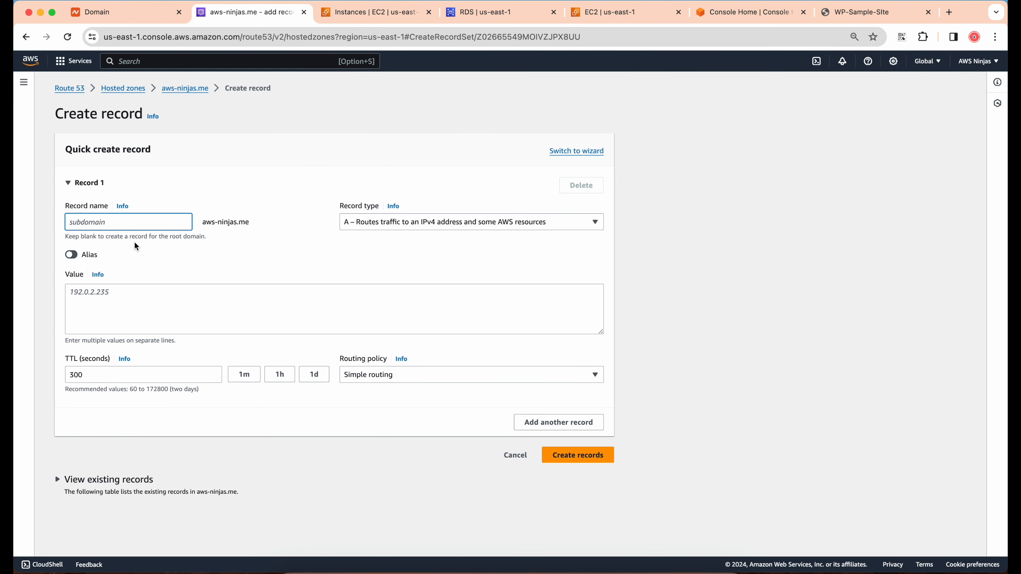
type("www")
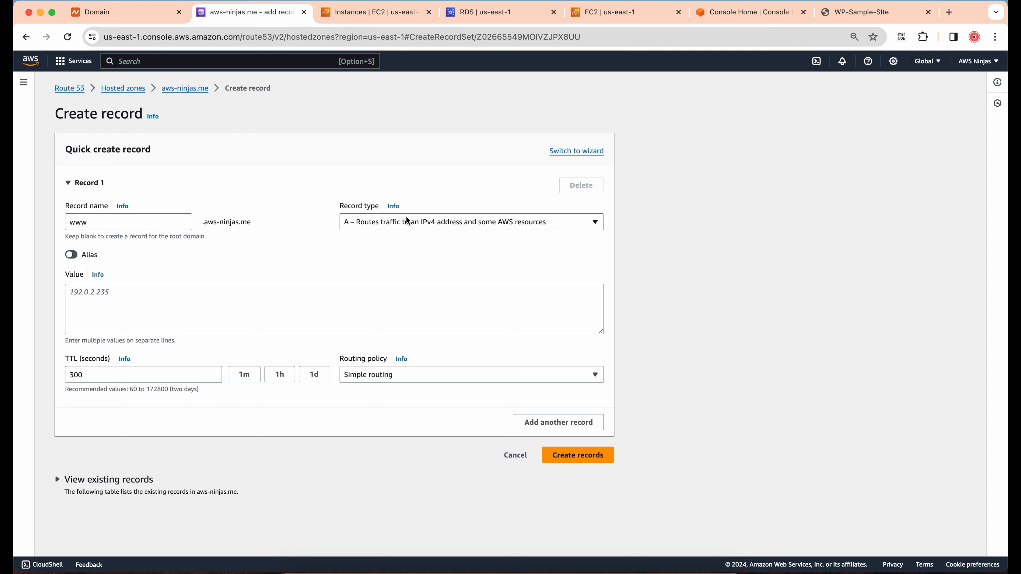
left_click(72, 255)
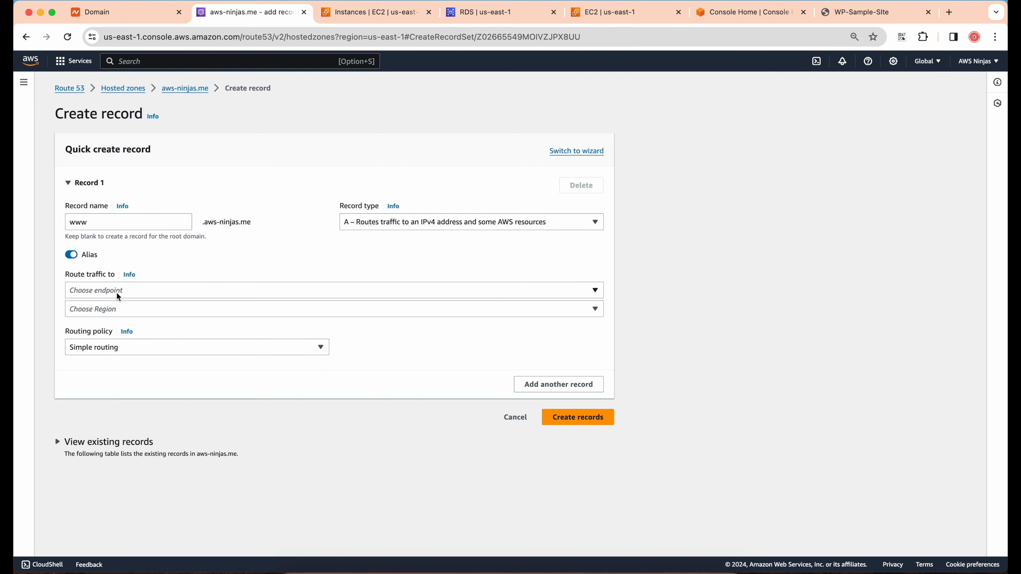
left_click(117, 291)
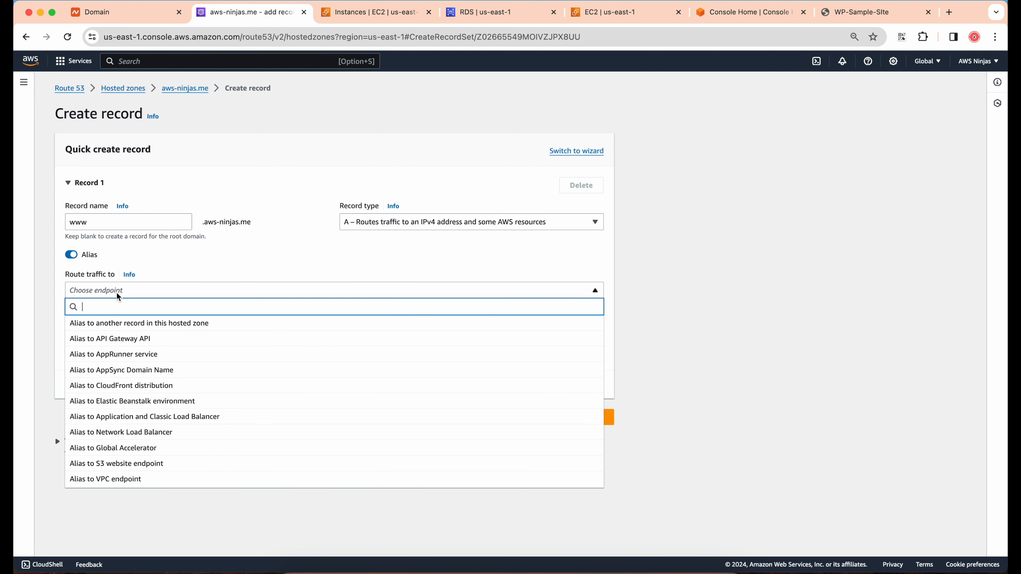
left_click(171, 326)
left_click(115, 338)
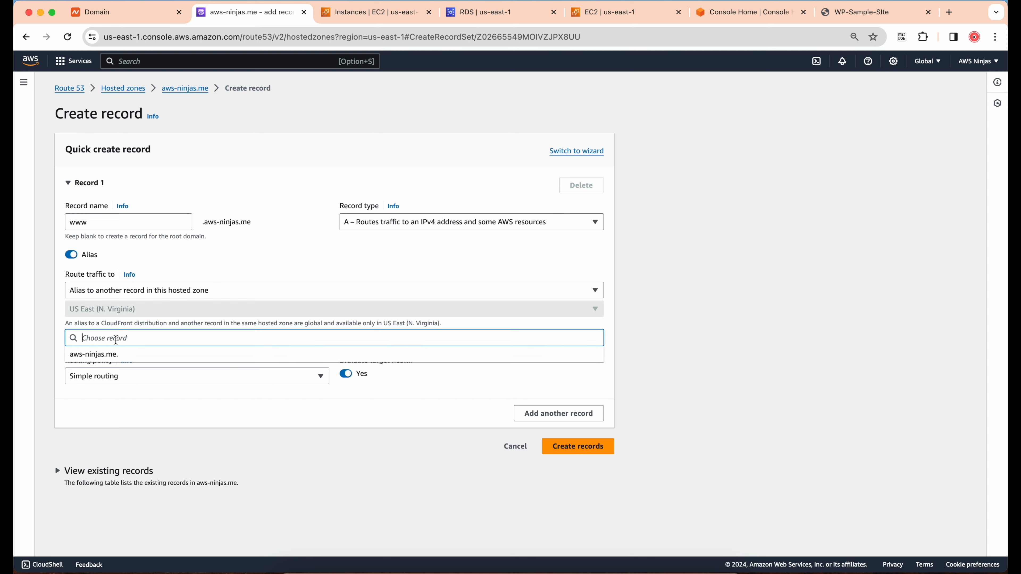
left_click(107, 354)
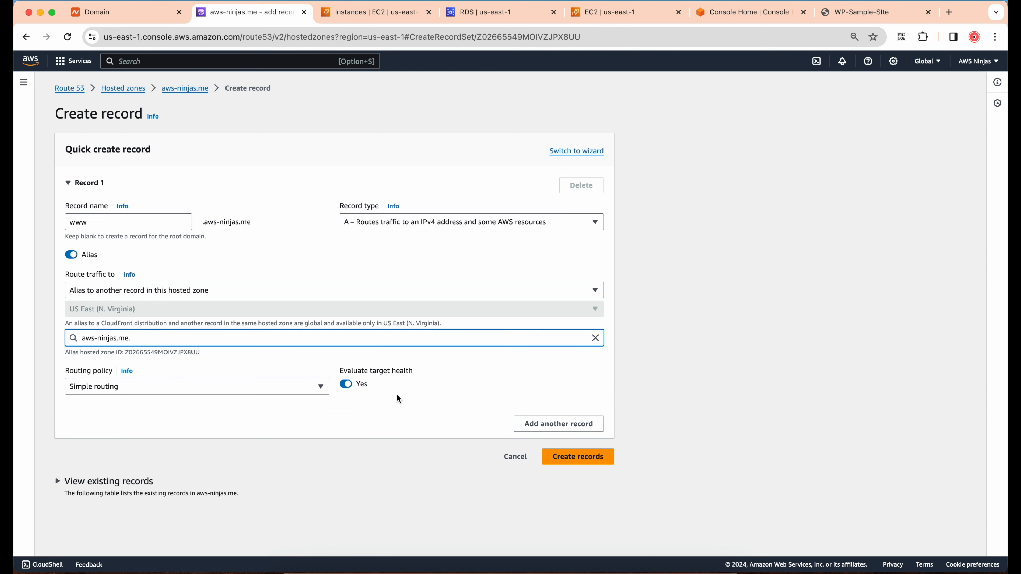
left_click(594, 462)
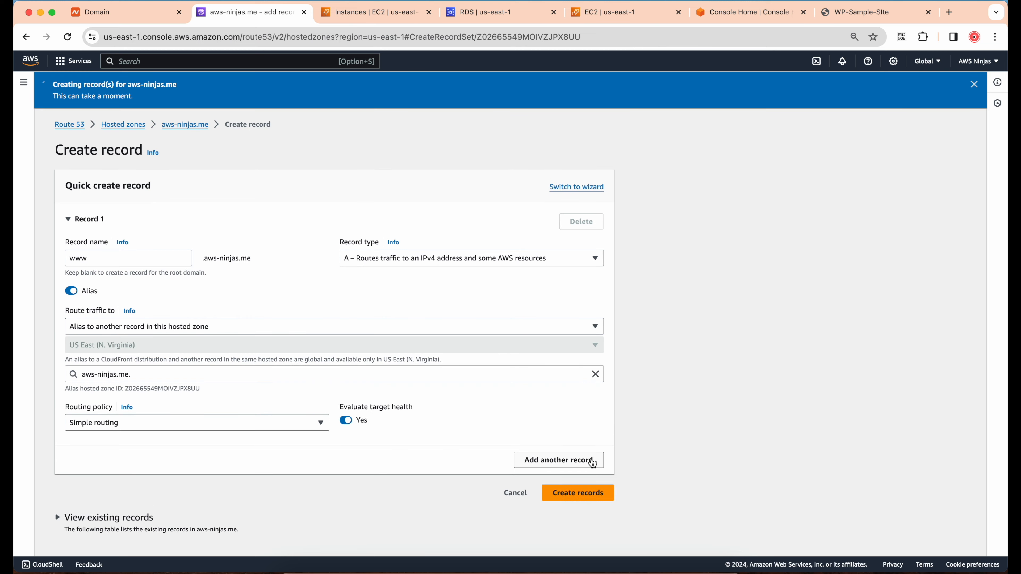
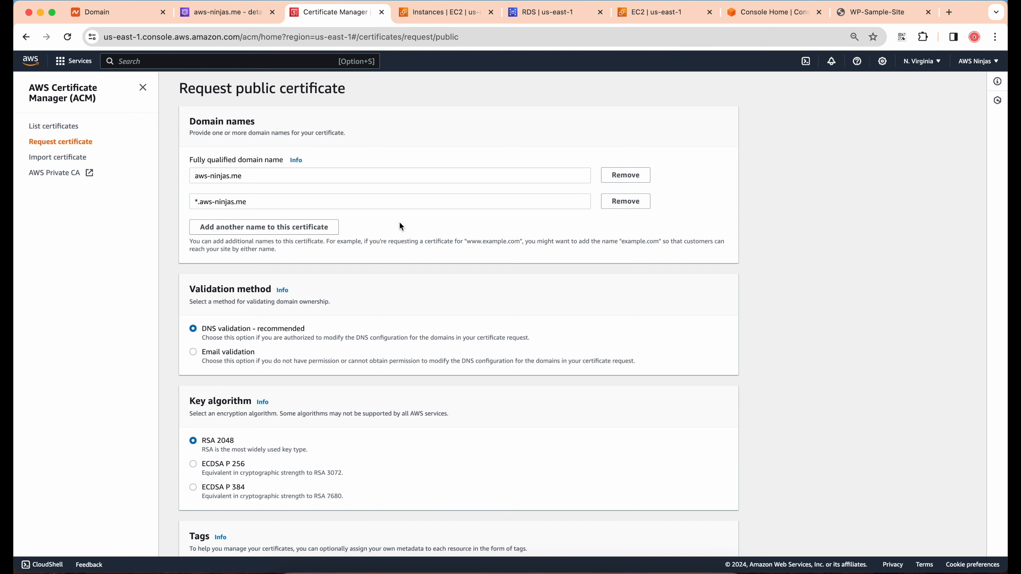
Request the public certificate for aws-ninjas.me and *.aws-ninjas.me with DNS validation and RSA 2048, and open its details
scroll(398, 222, "down", 3)
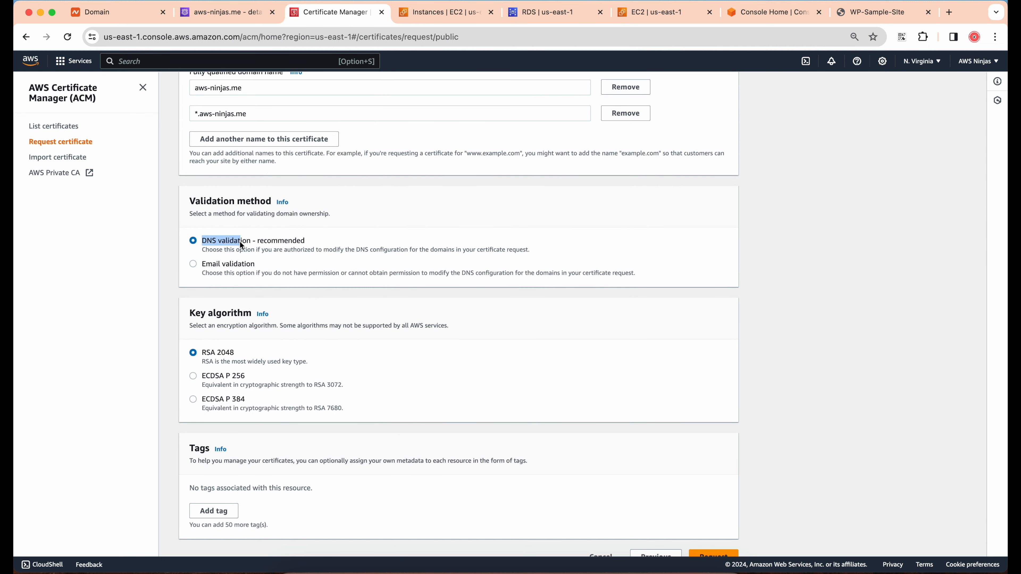
scroll(239, 241, "down", 1)
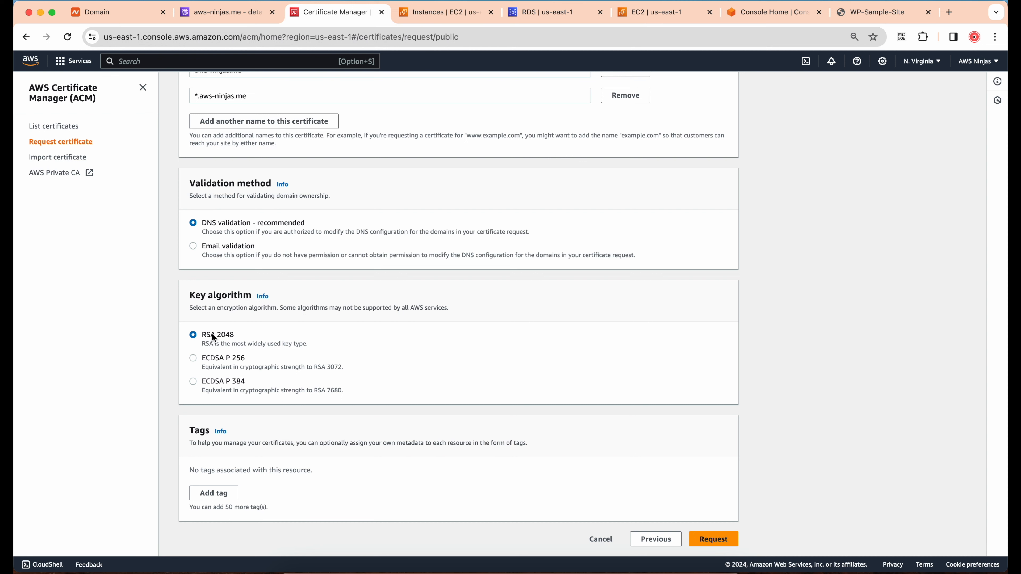
left_click(697, 538)
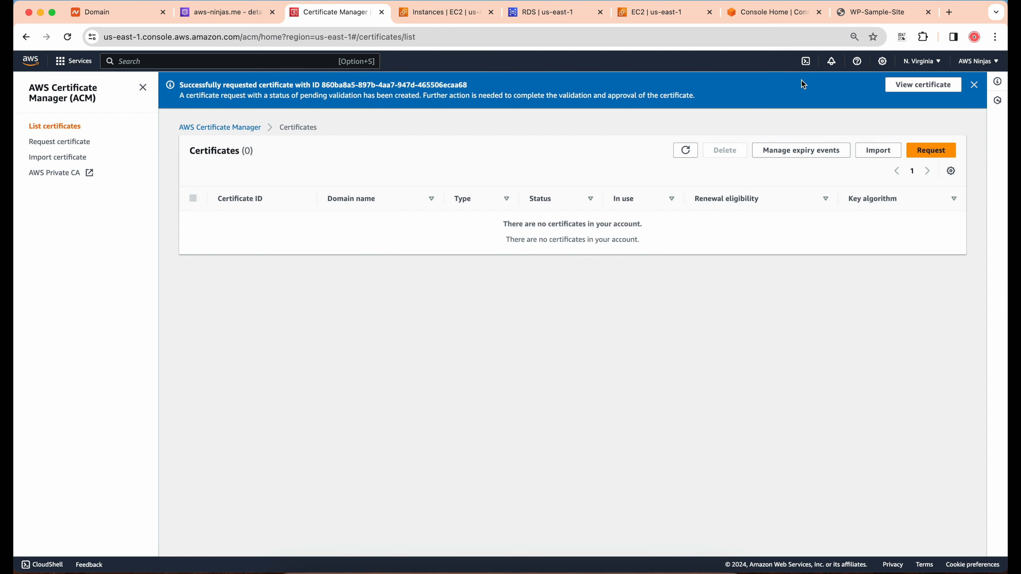
left_click(911, 88)
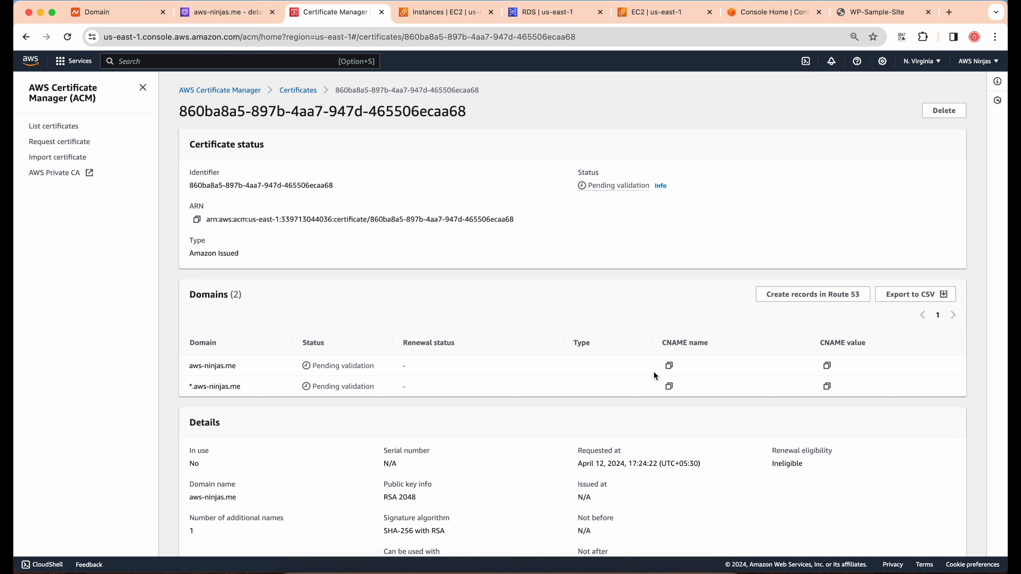
Reload the certificate details and check the validation status and CNAME entries of both domains
left_click(67, 37)
scroll(507, 249, "down", 2)
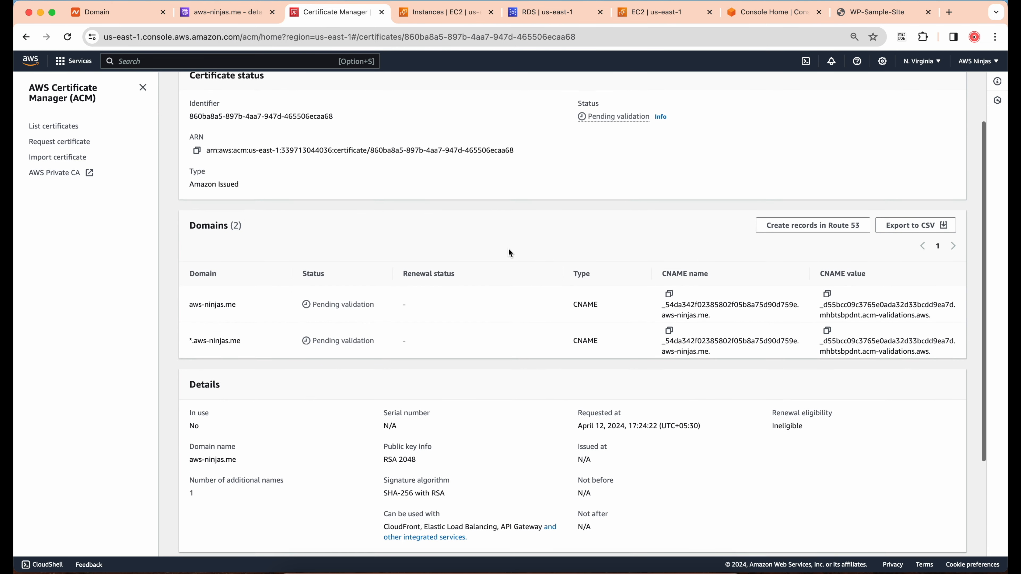
left_click_drag(314, 296, 360, 298)
left_click(360, 298)
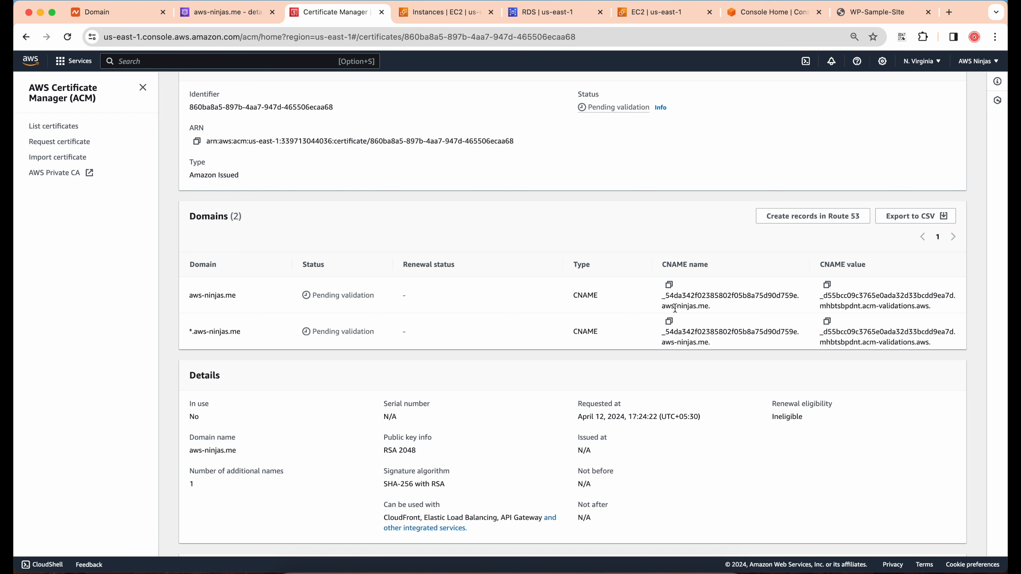
left_click(669, 285)
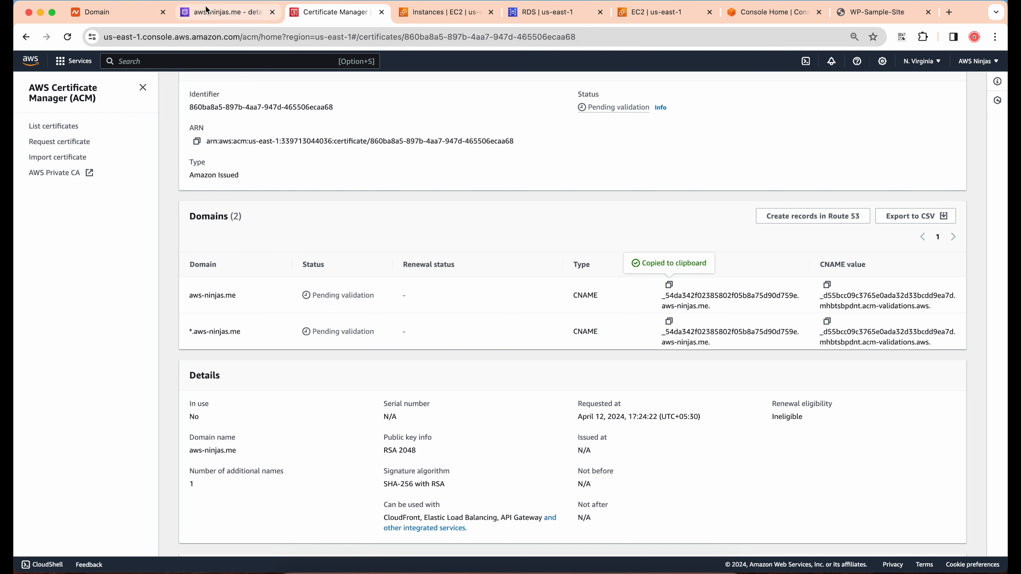
left_click(207, 9)
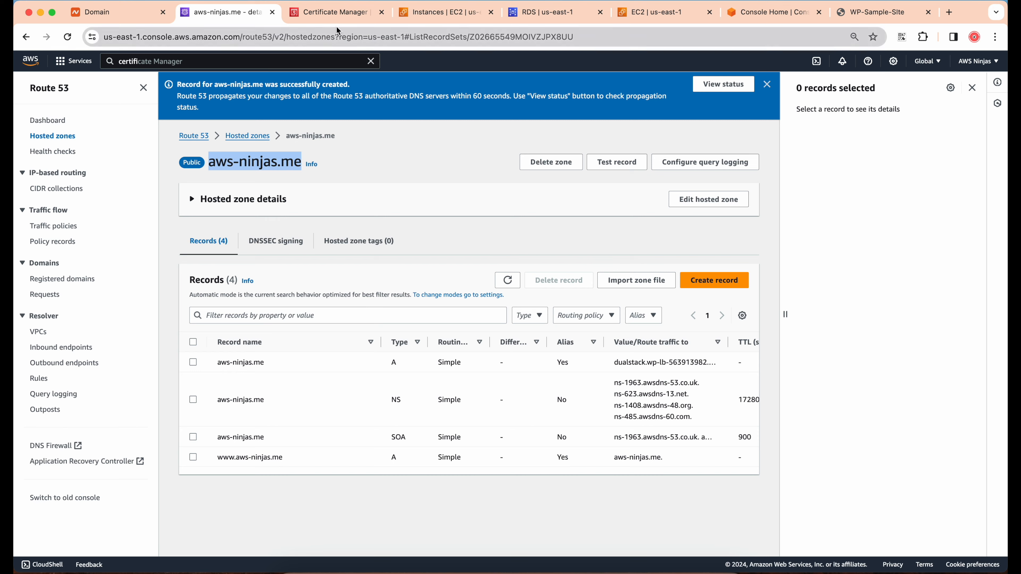
left_click(332, 13)
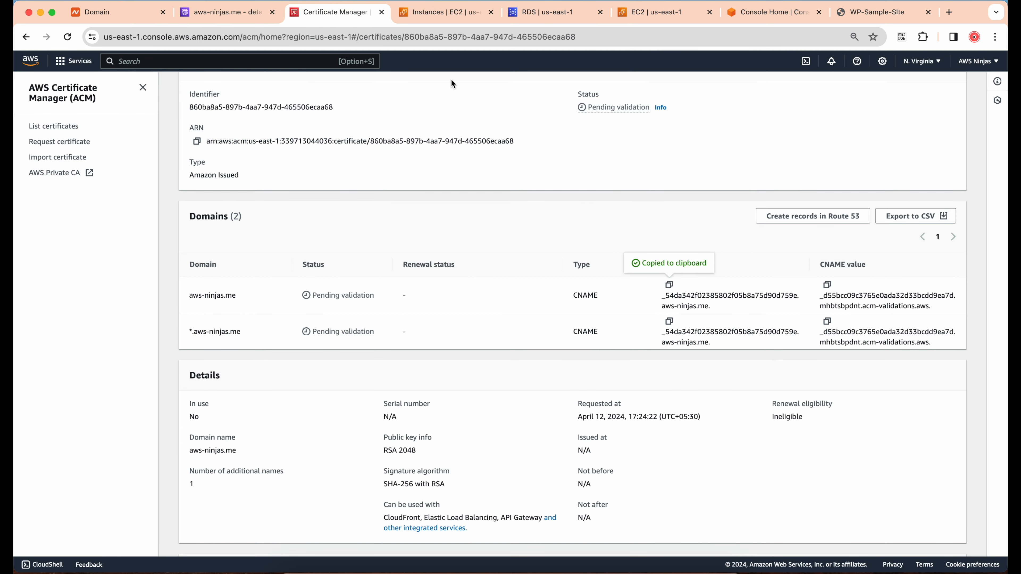
Create the certificate's DNS validation records in Route 53 directly from its Certificate Manager details
left_click(819, 218)
left_click(689, 306)
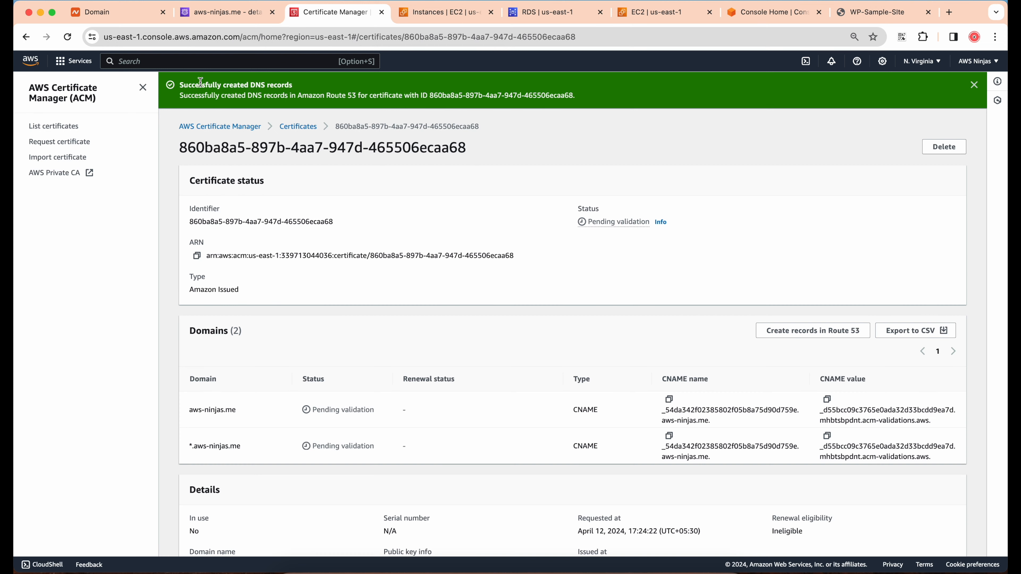
left_click_drag(180, 85, 310, 91)
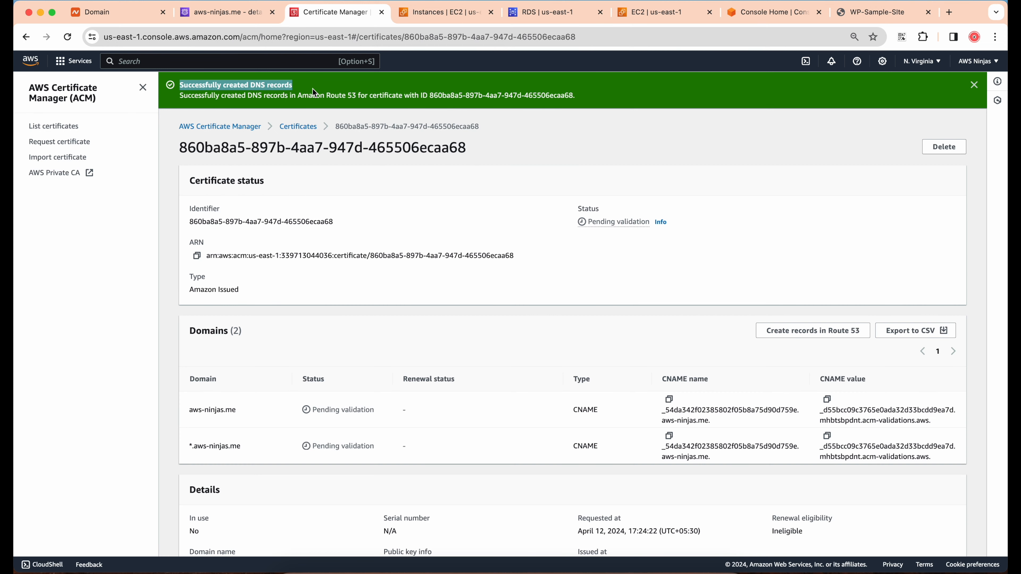
left_click(304, 92)
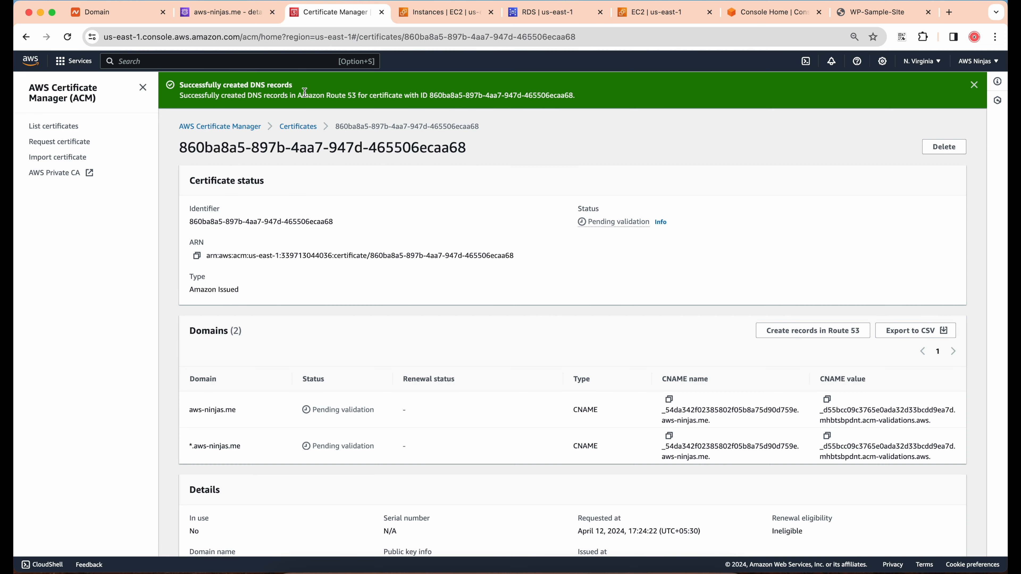
Reload the aws-ninjas.me hosted zone in Route 53 and inspect the certificate validation CNAME record's details
left_click(230, 14)
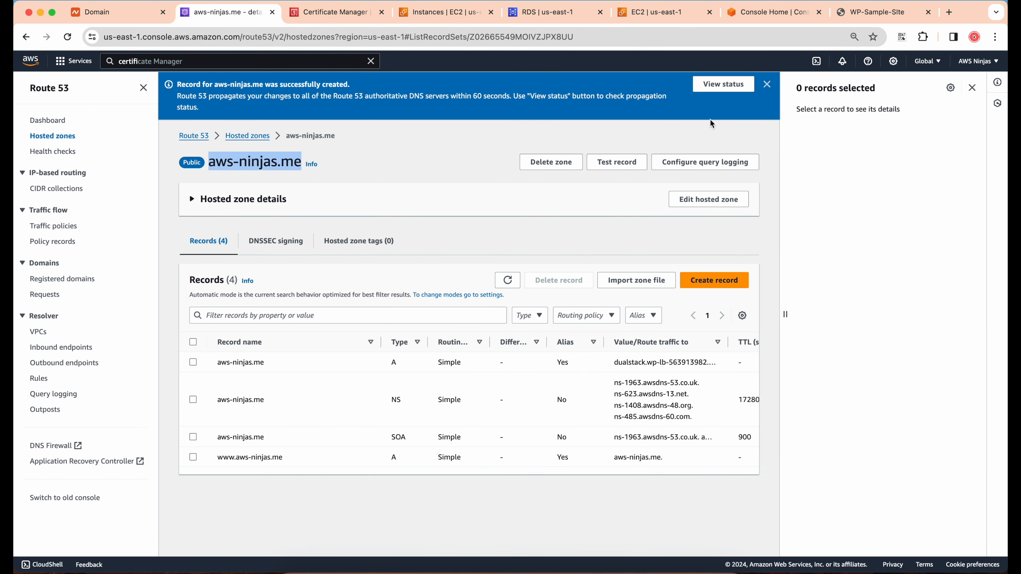
left_click(767, 84)
left_click(68, 36)
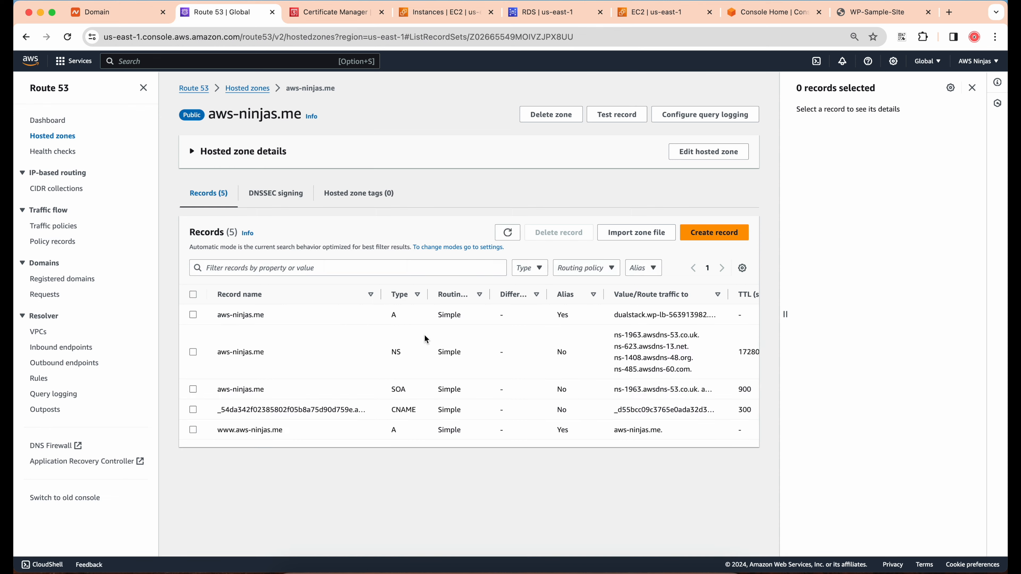
left_click_drag(278, 409, 392, 410)
double_click(404, 409)
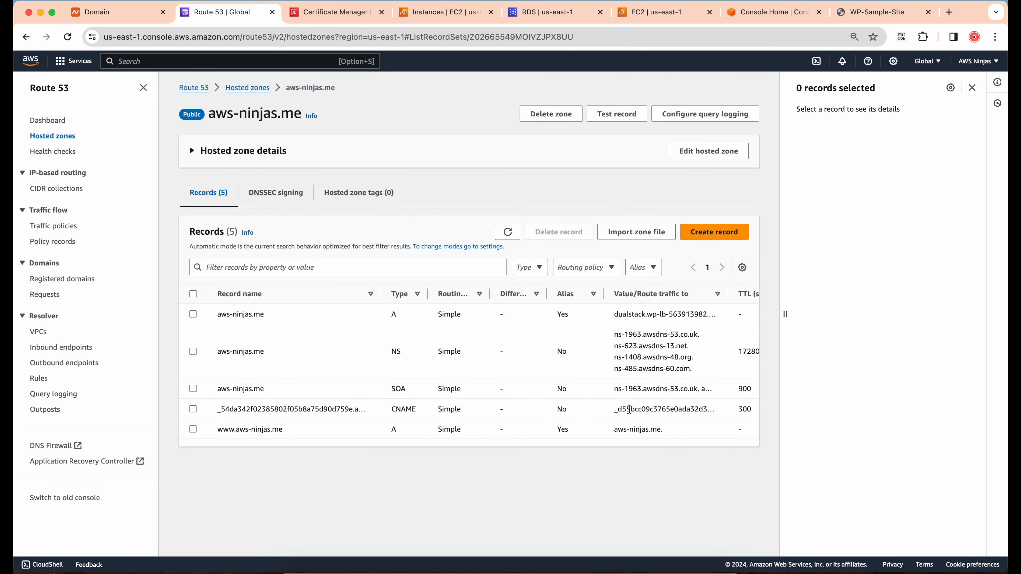
left_click(194, 410)
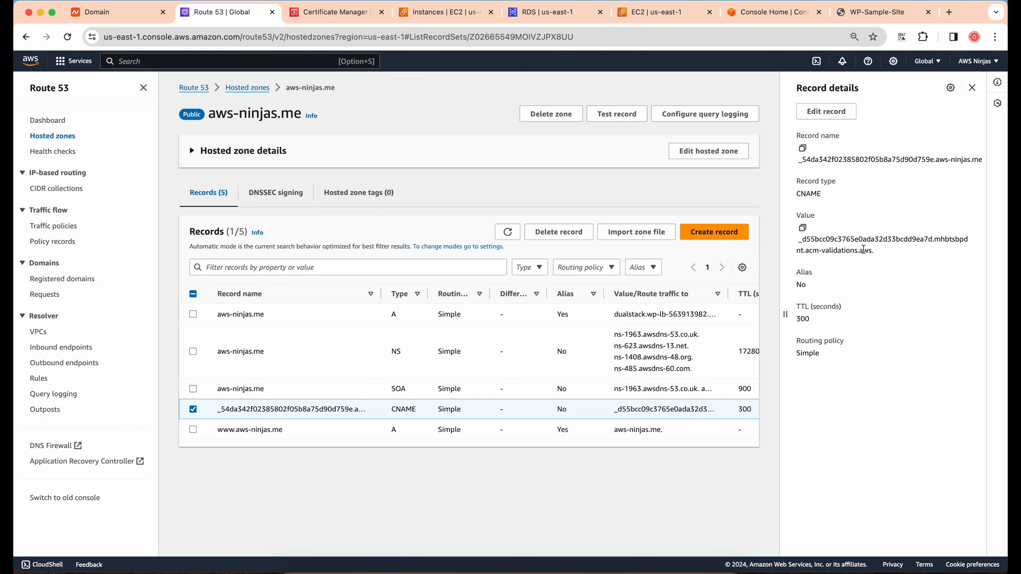
left_click_drag(806, 253, 874, 251)
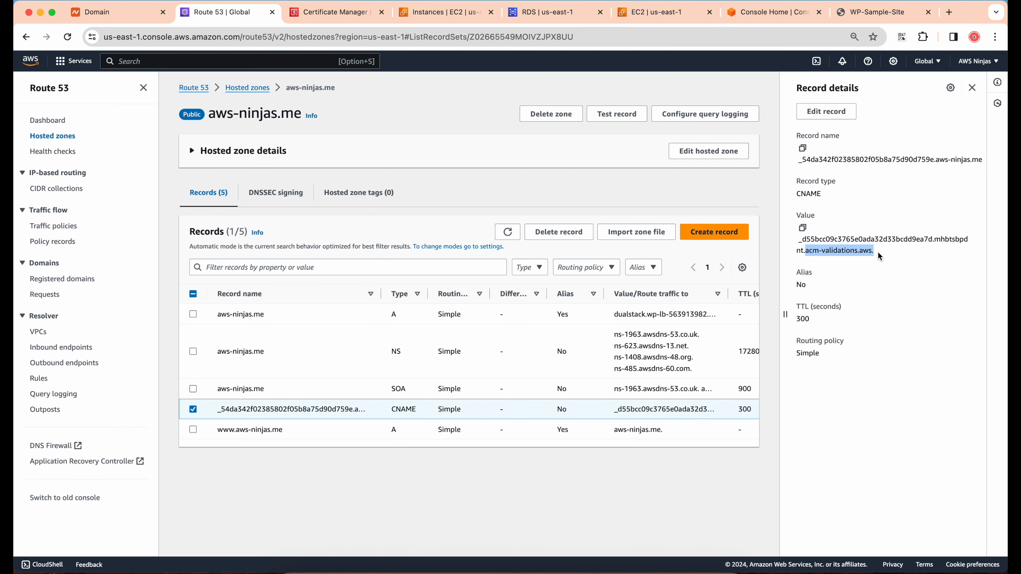
left_click(885, 251)
left_click(972, 89)
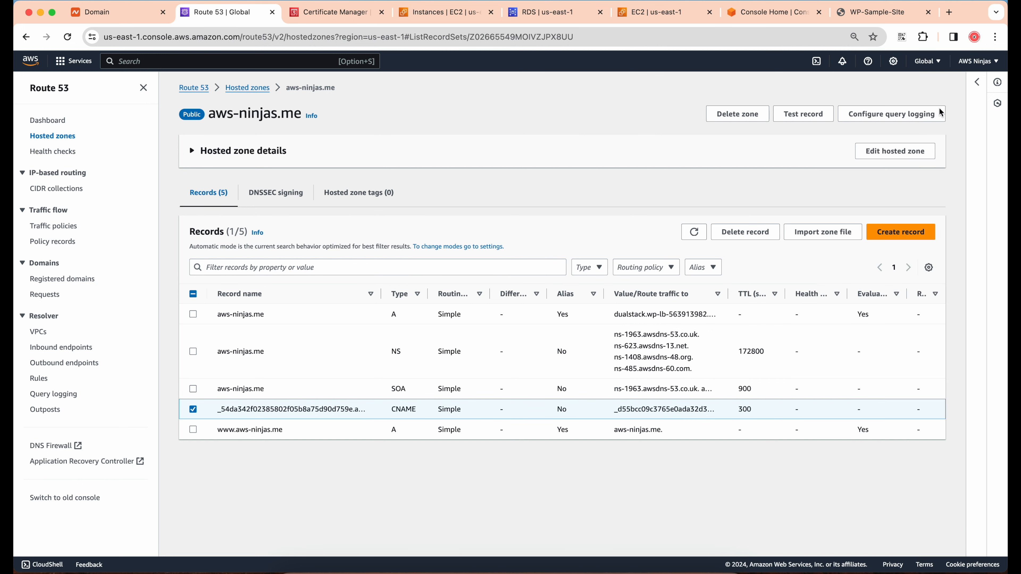
left_click(193, 410)
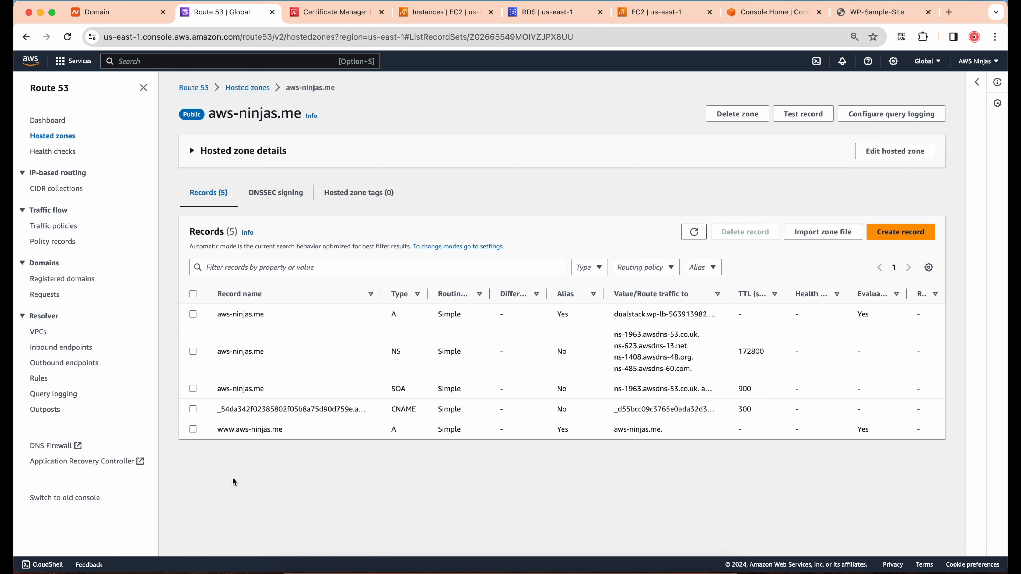
Return to Certificate Manager and check the aws-ninjas.me certificate's status in the certificate list
left_click(337, 13)
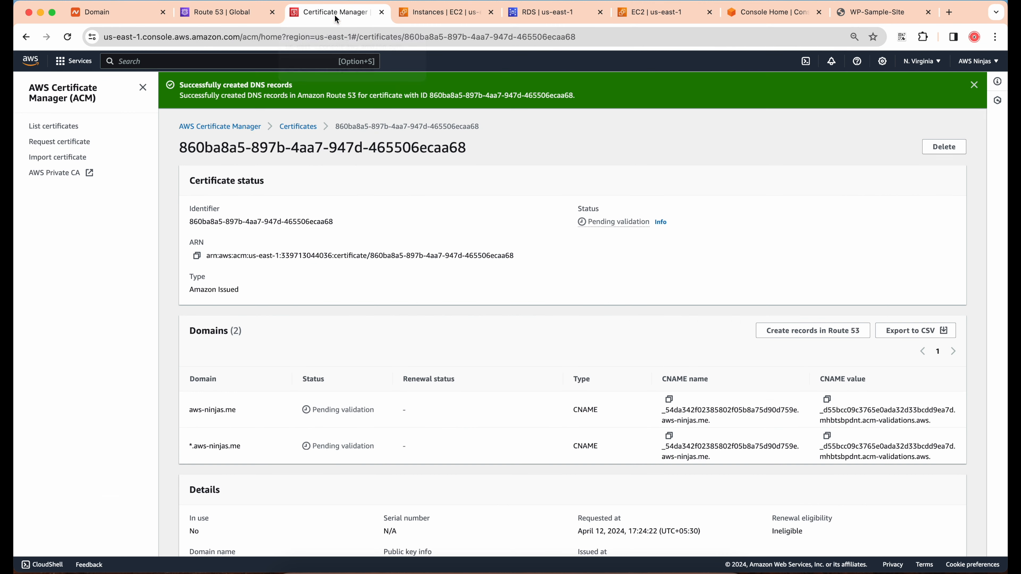
left_click(308, 127)
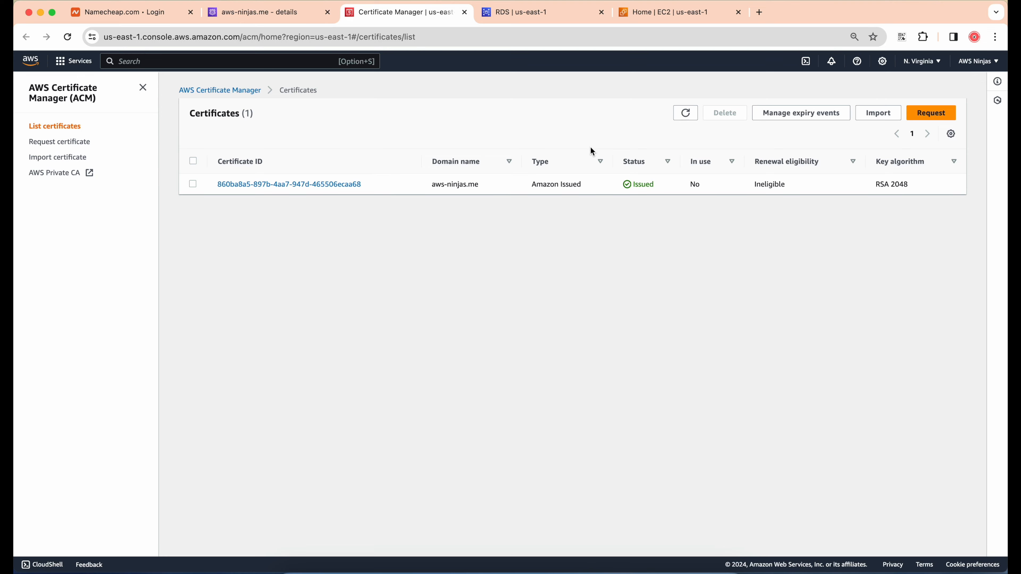
left_click_drag(631, 184, 644, 184)
left_click(661, 204)
Copy the domain name from the Route 53 hosted zone and open aws-ninjas.me in a new browser tab
left_click(245, 19)
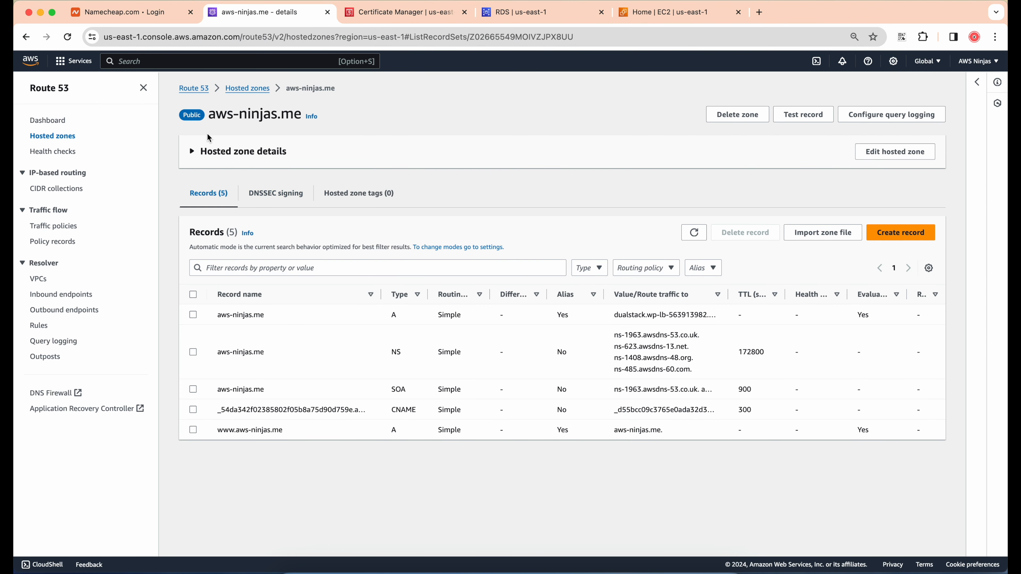
left_click_drag(209, 116, 300, 118)
key("super+c")
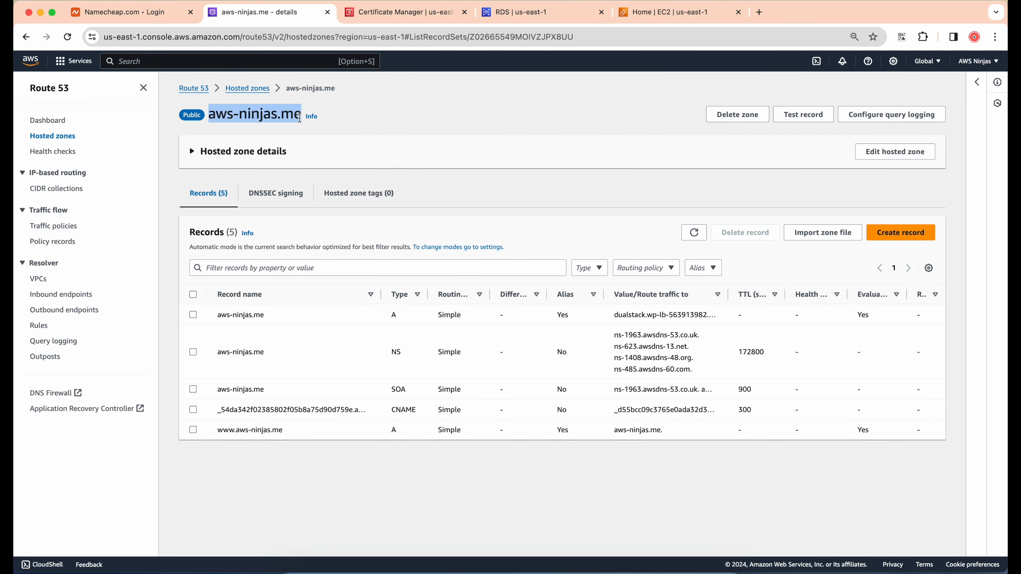
left_click(401, 109)
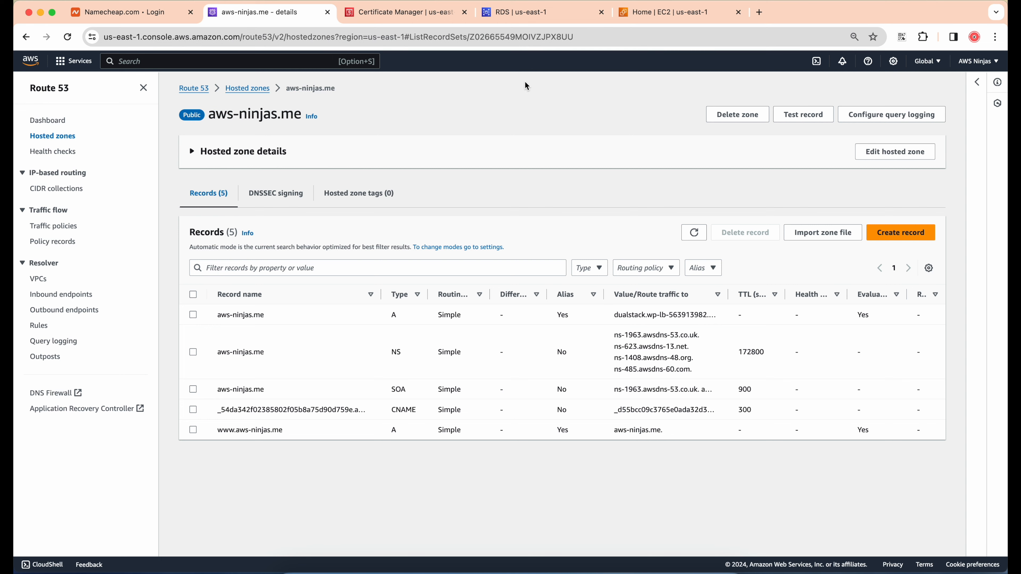
left_click(759, 12)
key("super+v")
key("Return")
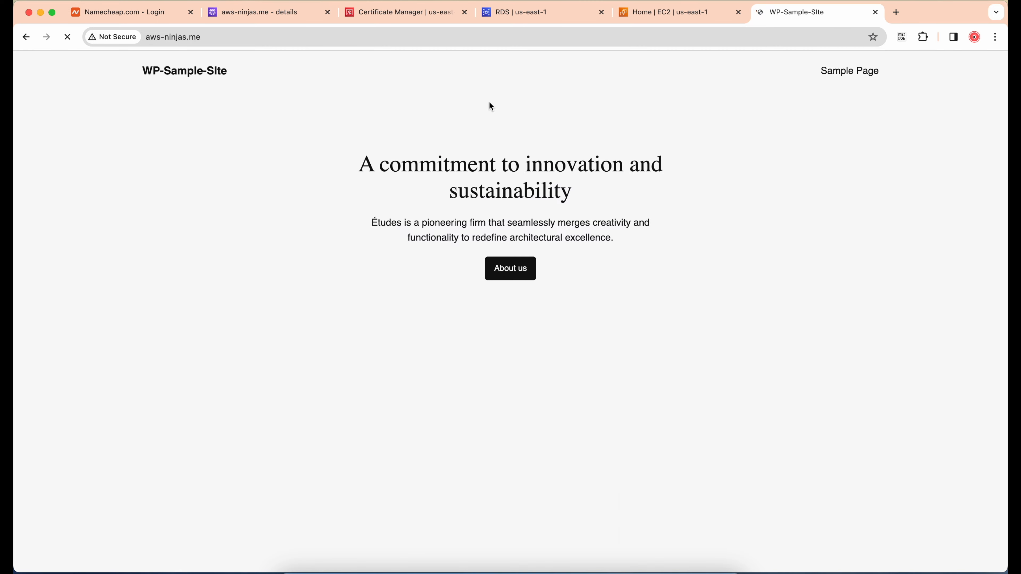
scroll(413, 120, "down", 2)
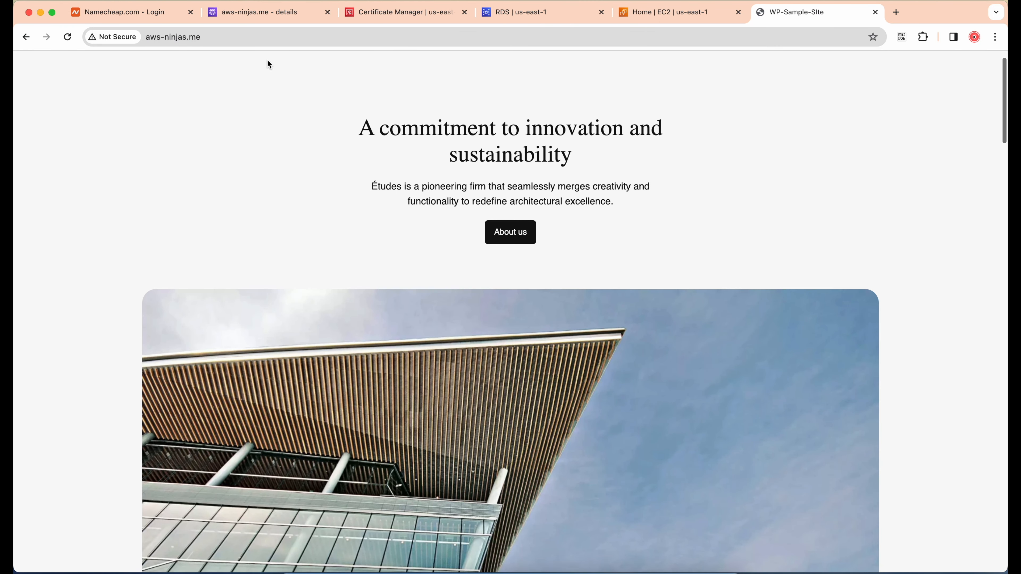
Check the connection security information for aws-ninjas.me and look over the WordPress page
left_click(111, 36)
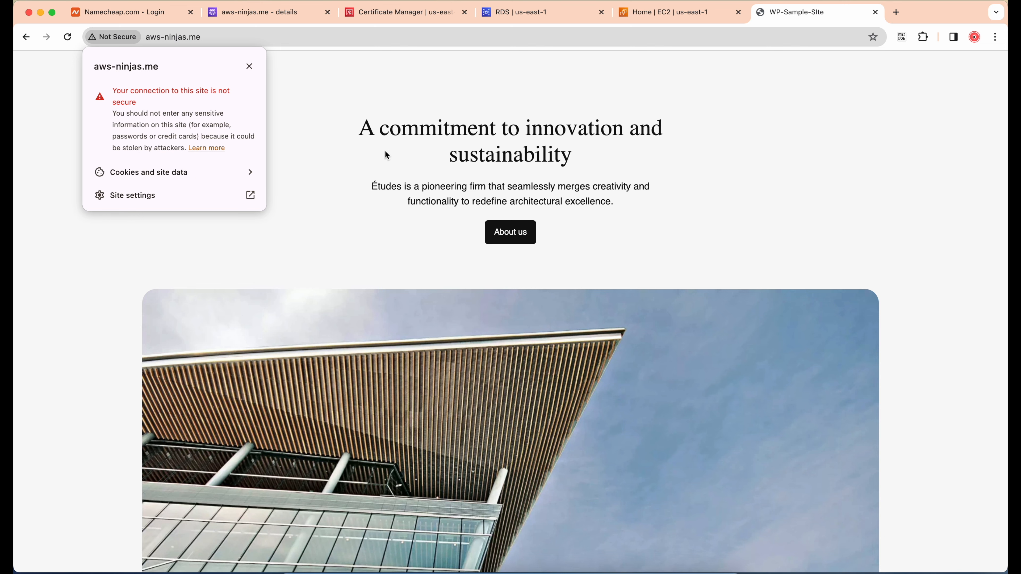
left_click(352, 170)
scroll(352, 171, "down", 10)
scroll(351, 169, "up", 10)
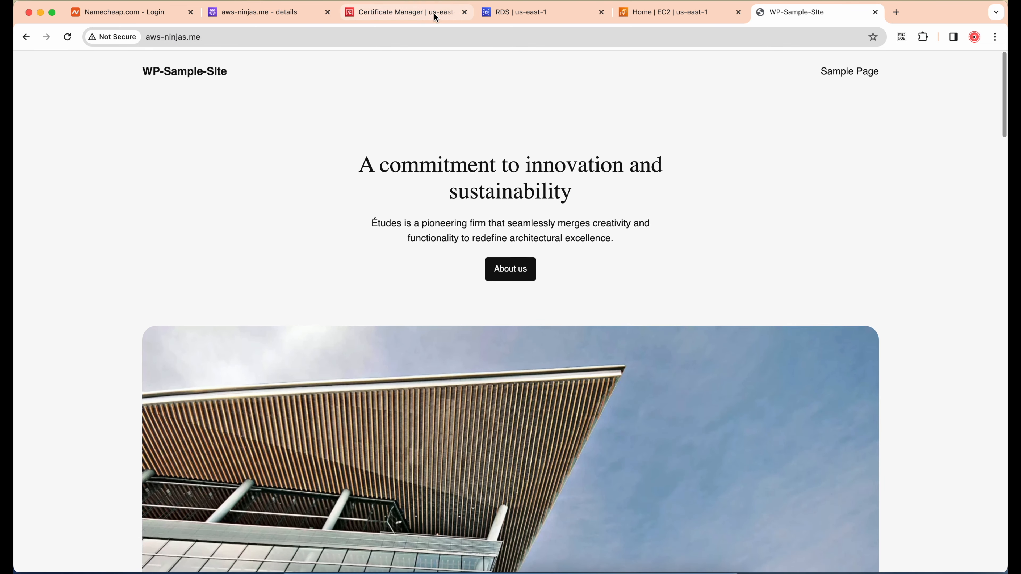
Switch to the EC2 console and start adding a new listener to the wp-lb load balancer
left_click(639, 12)
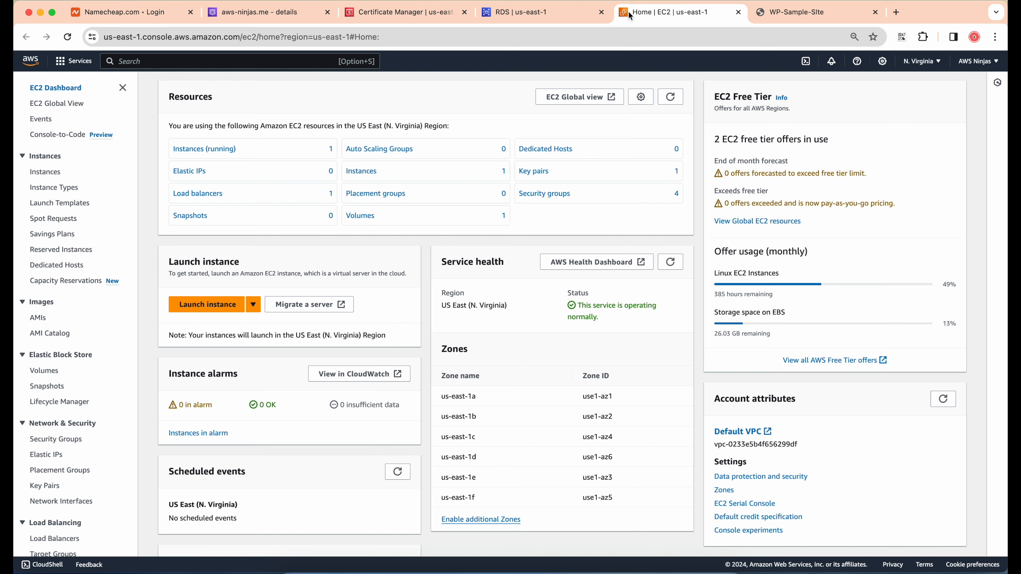
scroll(57, 402, "down", 2)
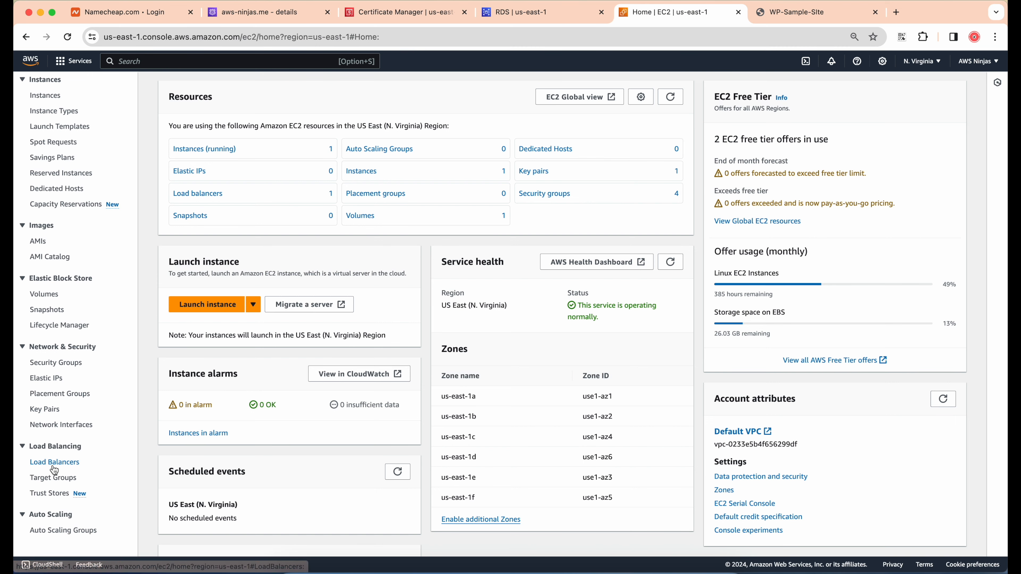
left_click(52, 462)
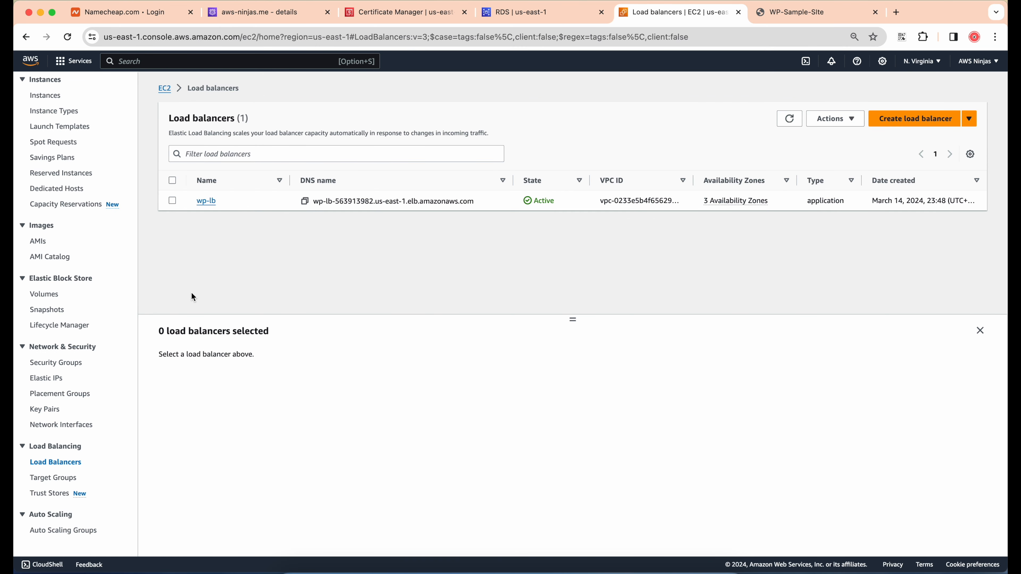
left_click(173, 201)
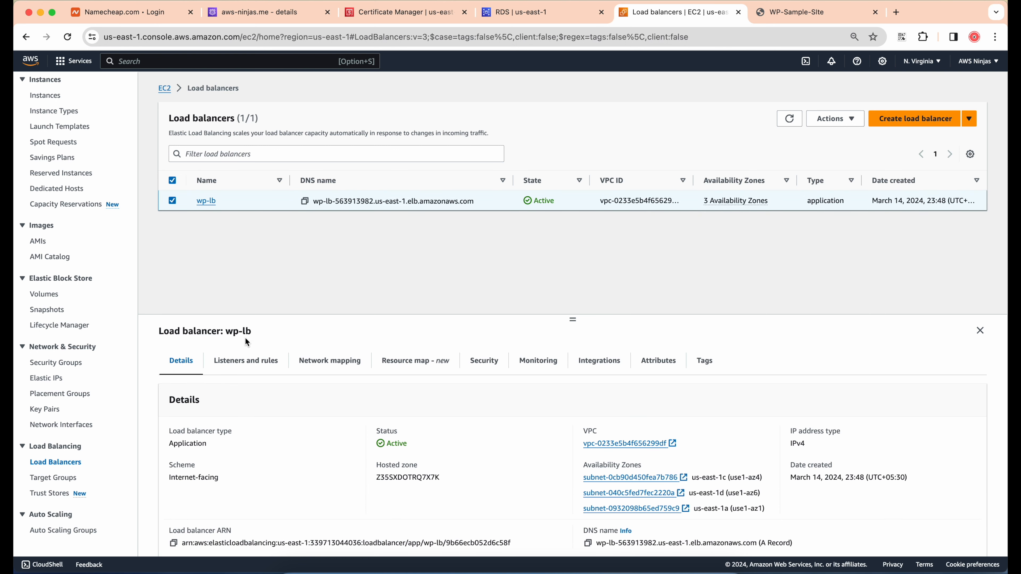
left_click(246, 360)
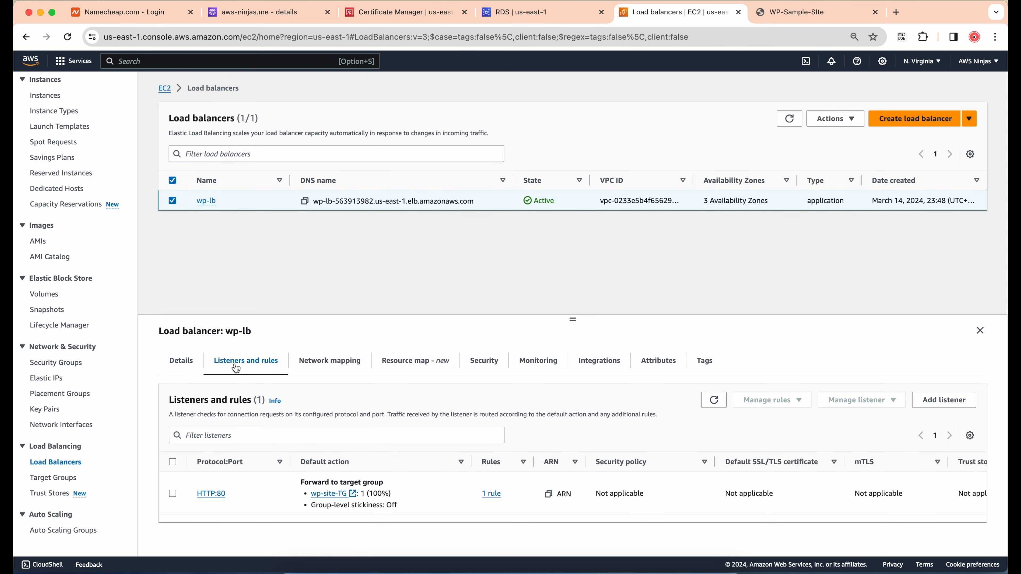
left_click_drag(569, 326, 572, 266)
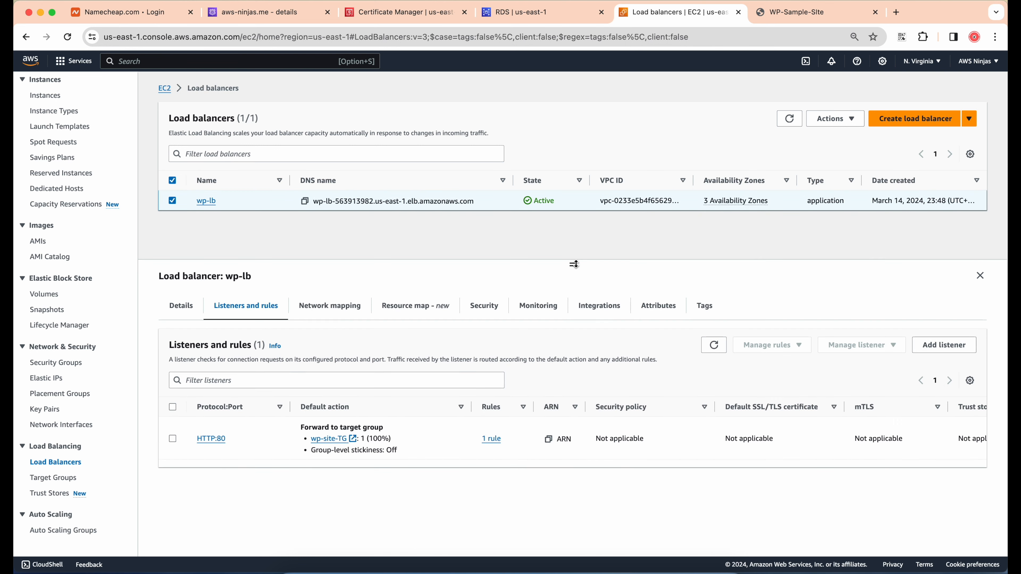
left_click(958, 348)
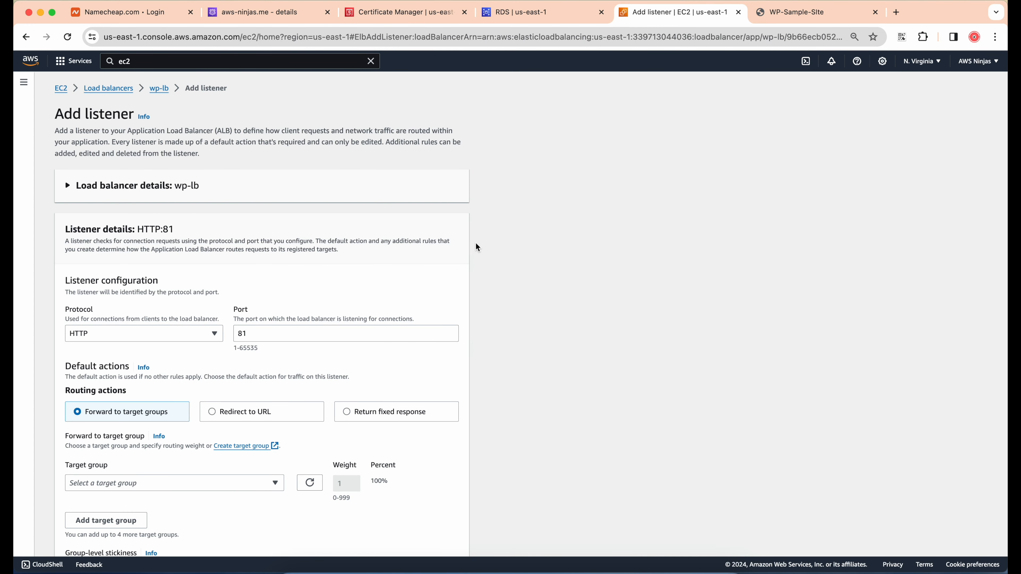
Configure the new listener for HTTPS on port 443, forwarding to the wp-site-TG target group
scroll(179, 313, "down", 2)
left_click(178, 275)
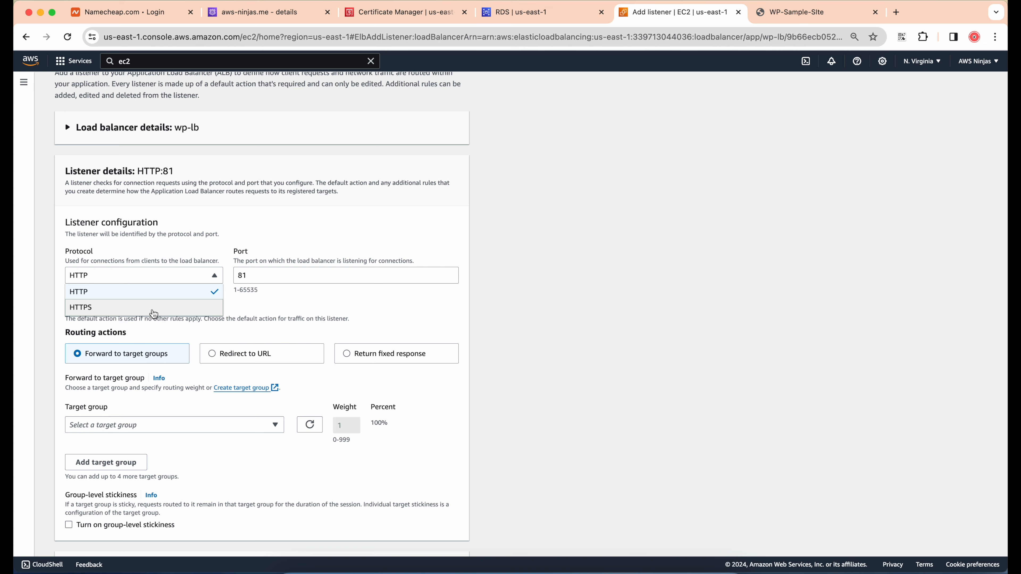
left_click(154, 314)
scroll(229, 311, "down", 1)
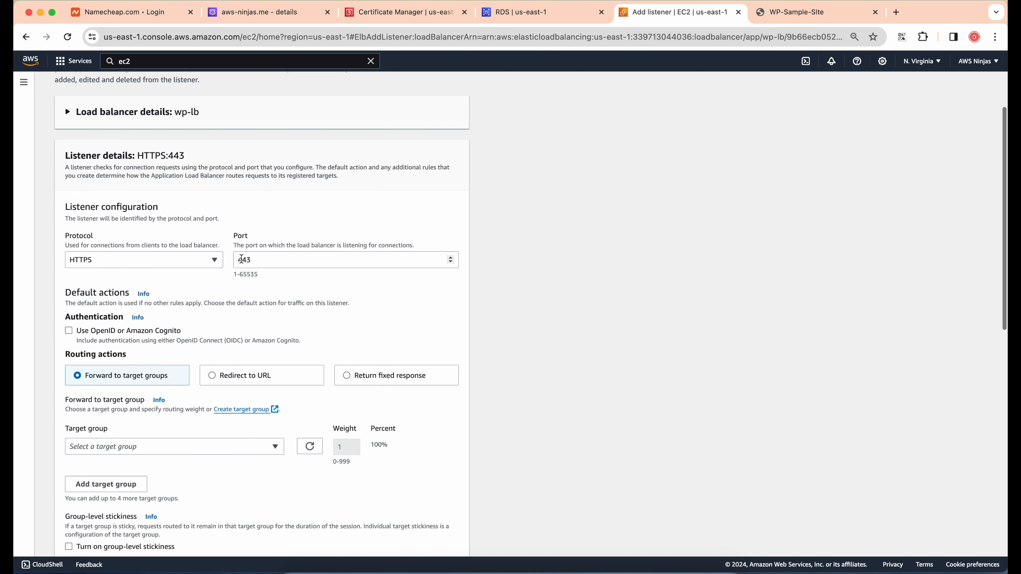
scroll(256, 299, "down", 2)
left_click(183, 380)
left_click(143, 422)
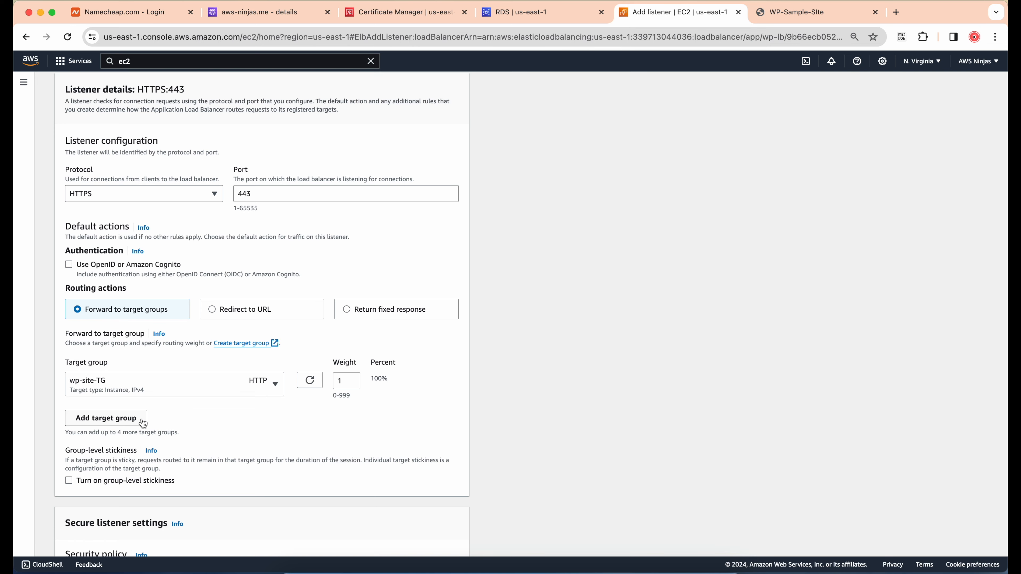
Assign the aws-ninjas.me certificate from ACM, add the listener, and widen the default certificate column of the listener list
scroll(143, 422, "down", 6)
scroll(143, 422, "down", 2)
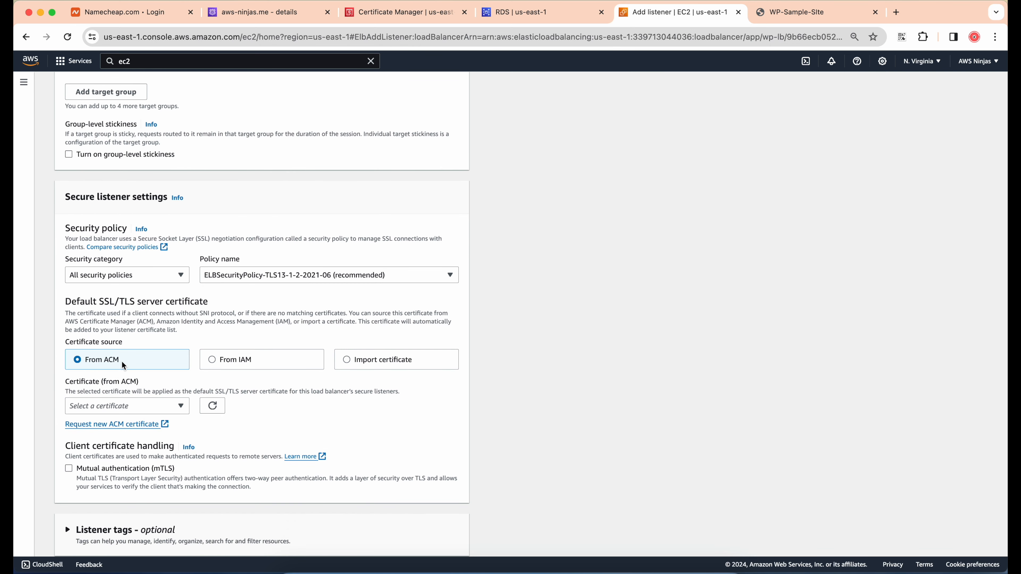
left_click(128, 405)
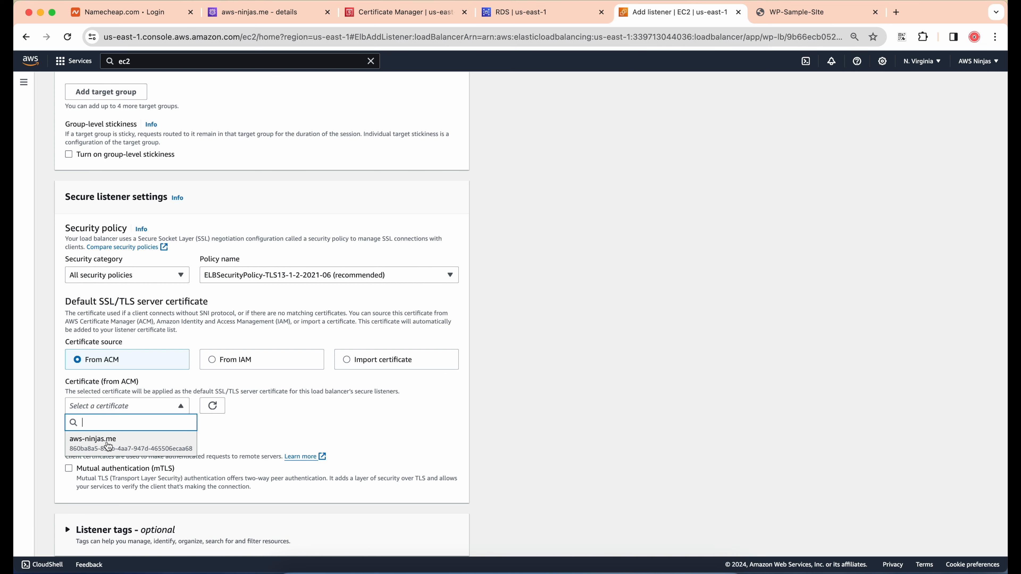
left_click(123, 446)
scroll(122, 446, "down", 3)
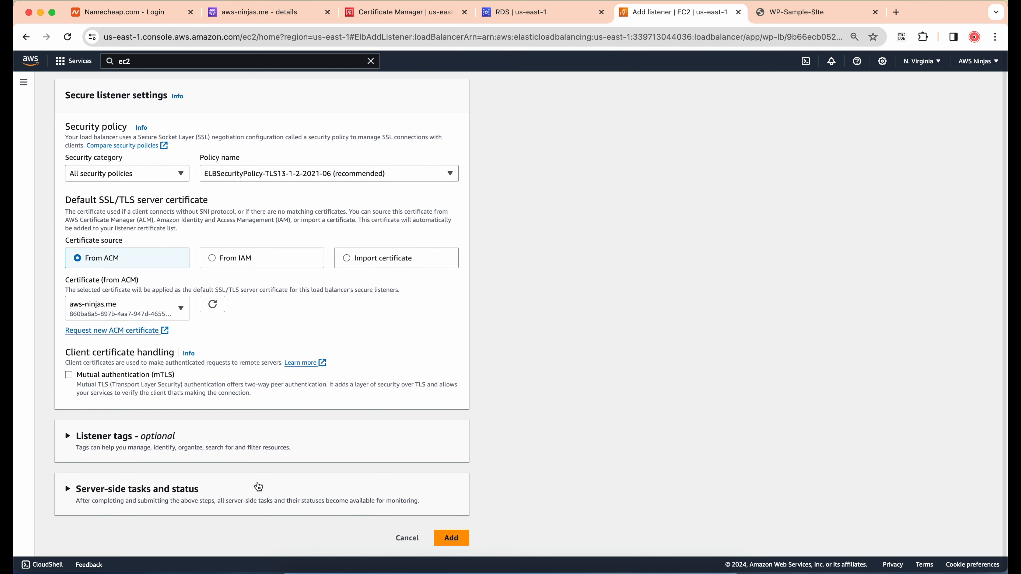
left_click(451, 537)
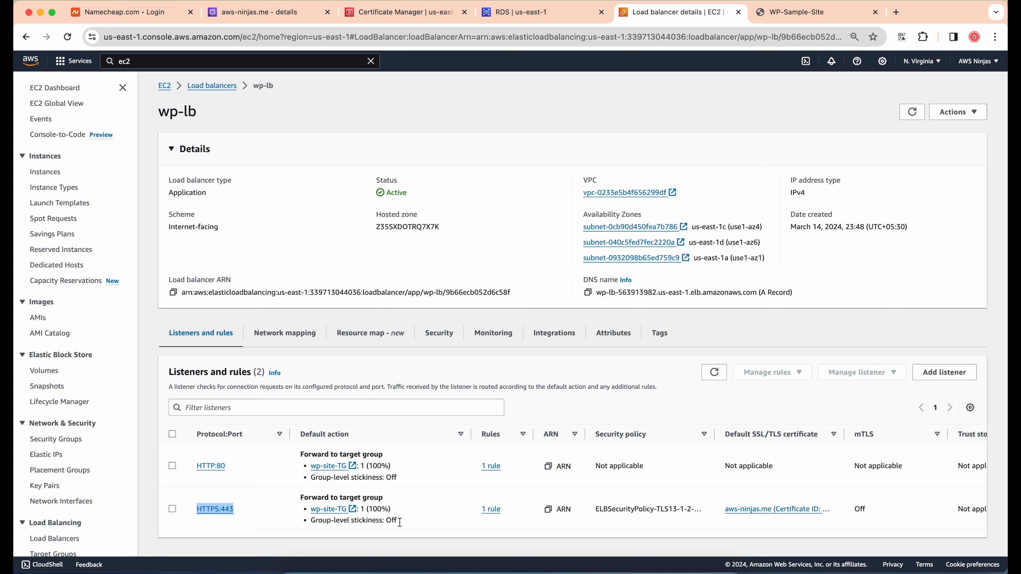
left_click_drag(843, 434, 892, 434)
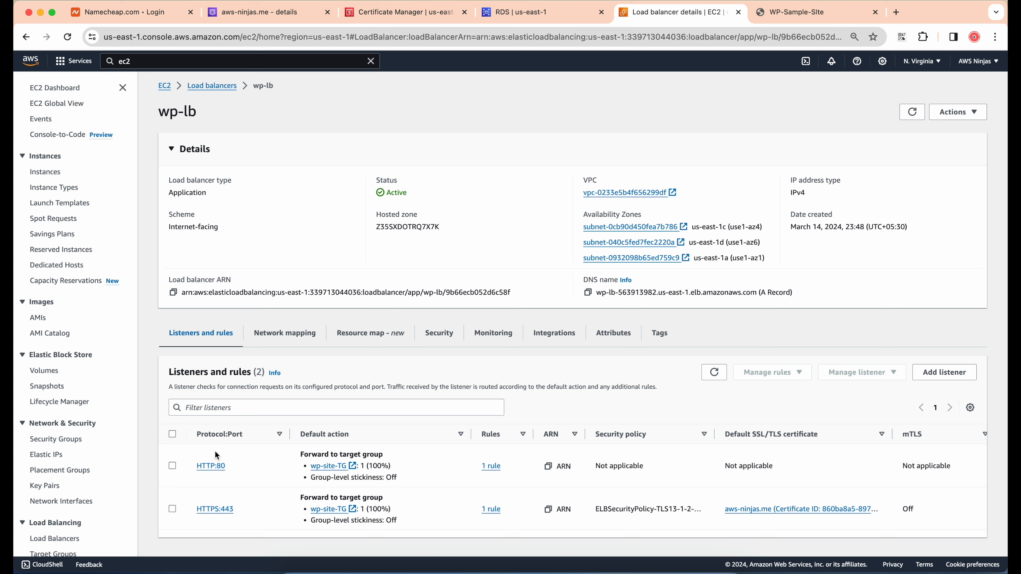
Open the default rule of wp-lb's HTTP:80 listener for editing
left_click(172, 466)
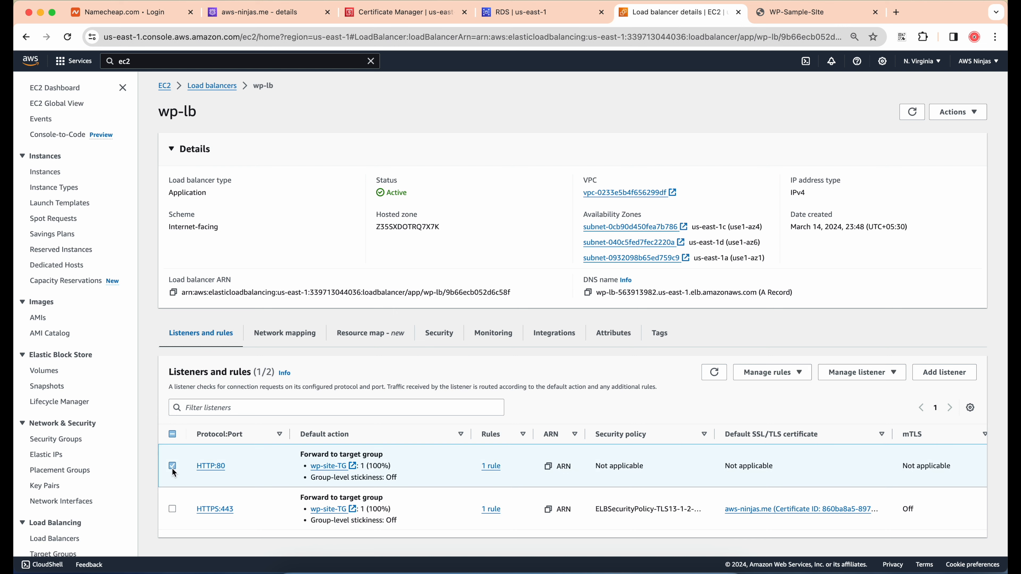
left_click(796, 372)
left_click(780, 404)
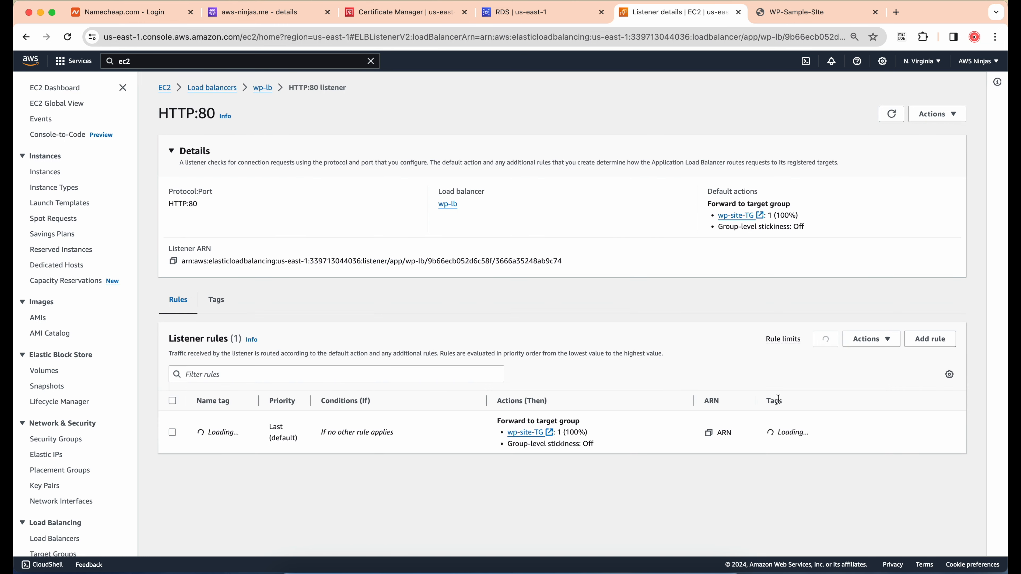
left_click(172, 433)
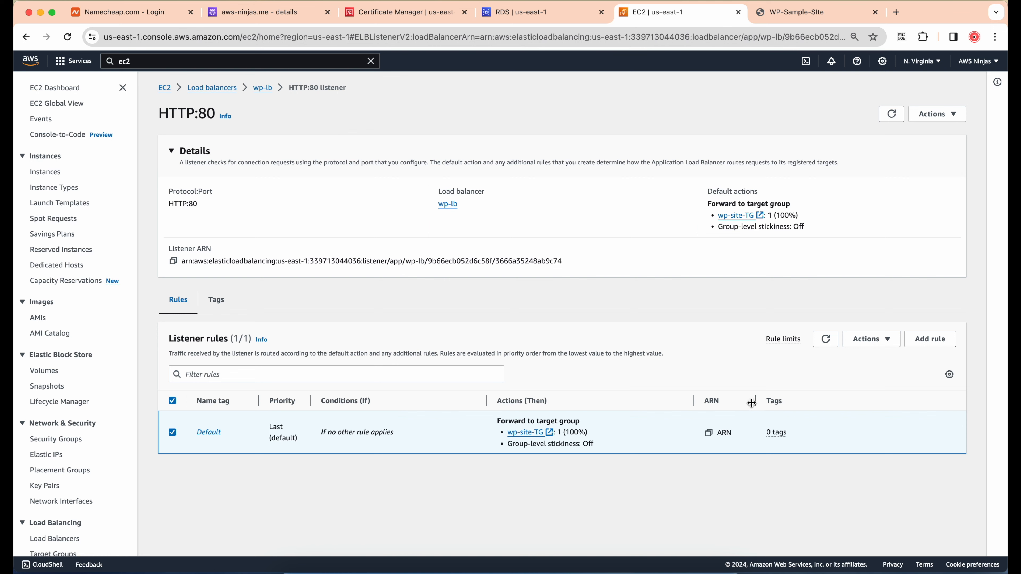
left_click(875, 344)
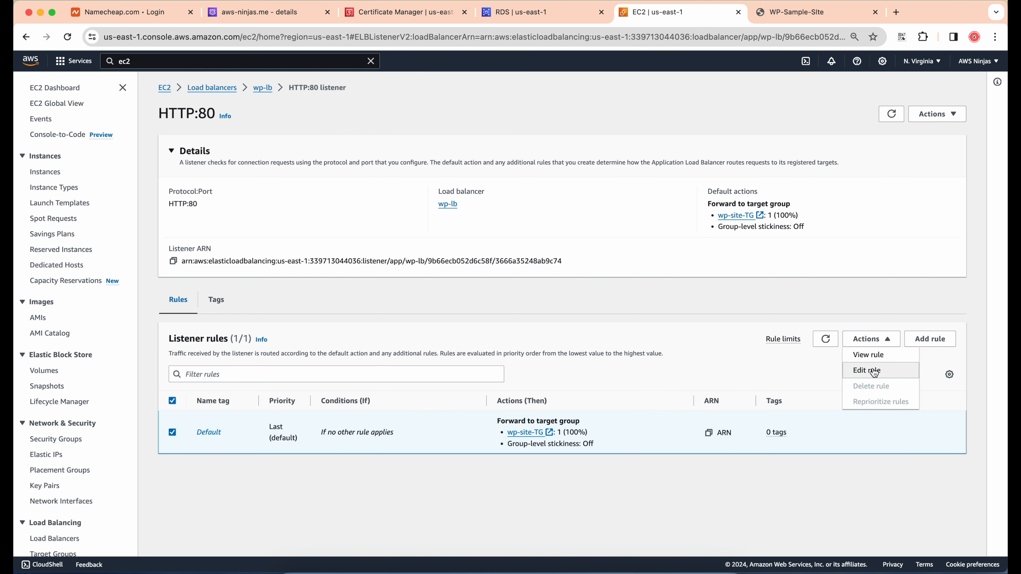
left_click(872, 368)
Change the HTTP:80 listener's default action to redirect to HTTPS on port 443 and save the changes
scroll(377, 329, "down", 3)
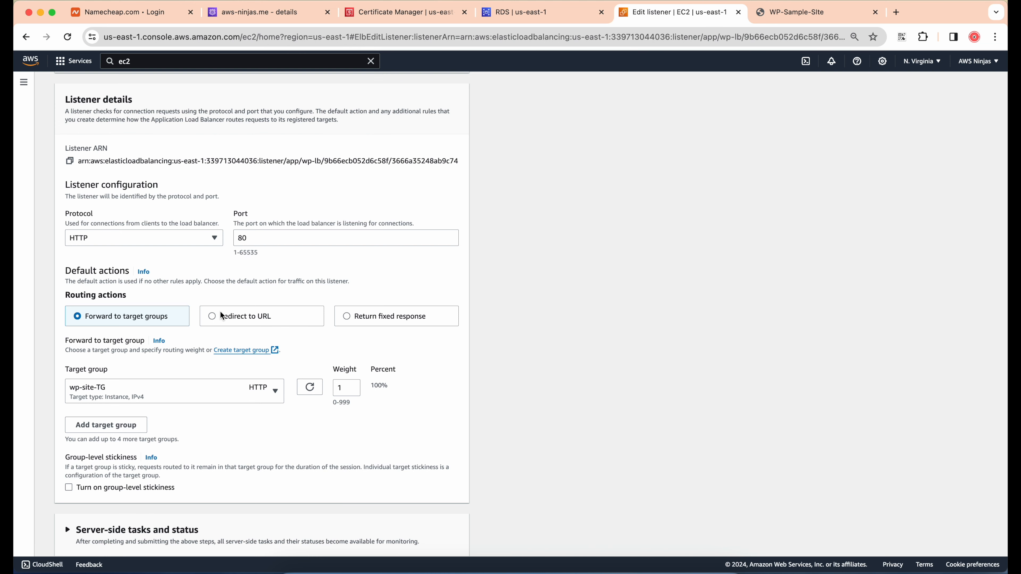
left_click(223, 316)
scroll(193, 306, "down", 2)
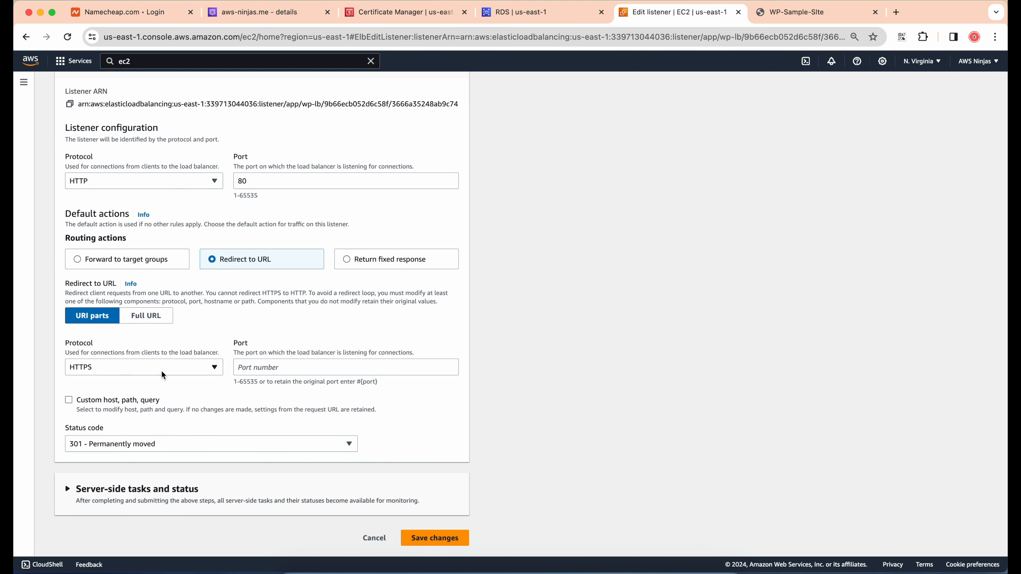
left_click(261, 365)
type("443")
left_click(298, 344)
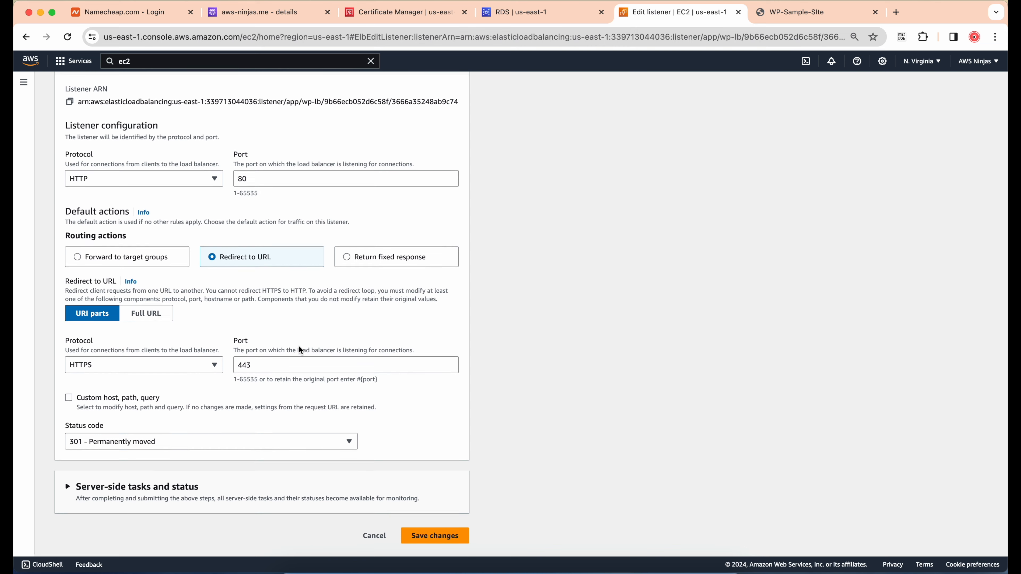
left_click(432, 541)
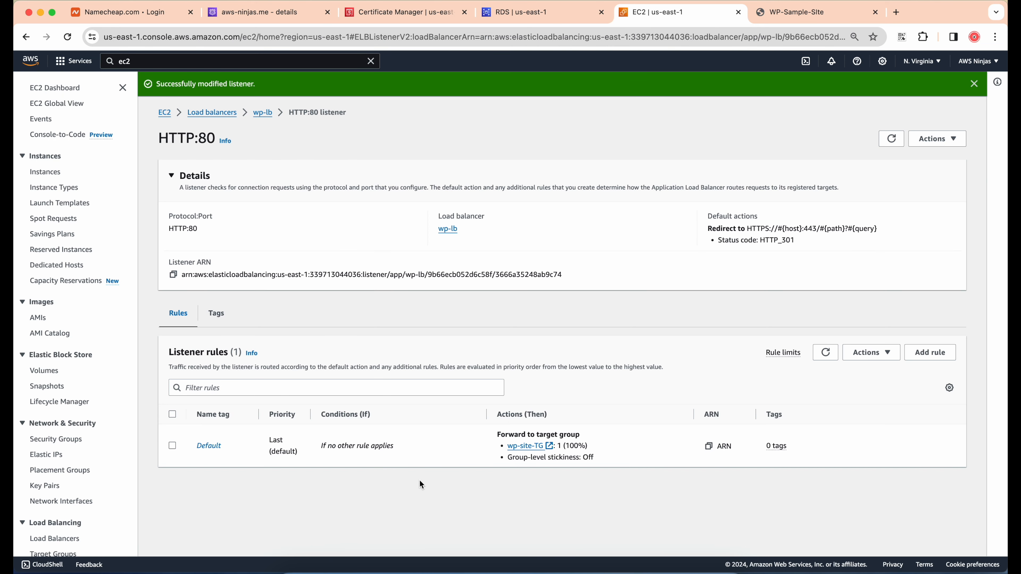
Refresh the listener rules and check the HTTP:80 redirect action there and in the wp-lb listener list
left_click(826, 353)
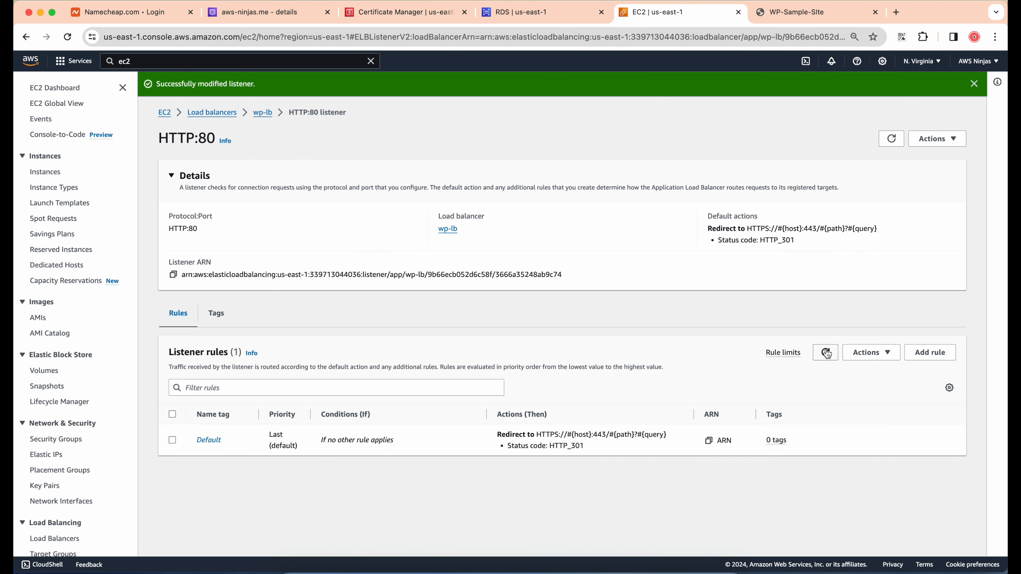
left_click_drag(537, 434, 562, 434)
double_click(574, 434)
left_click(603, 433)
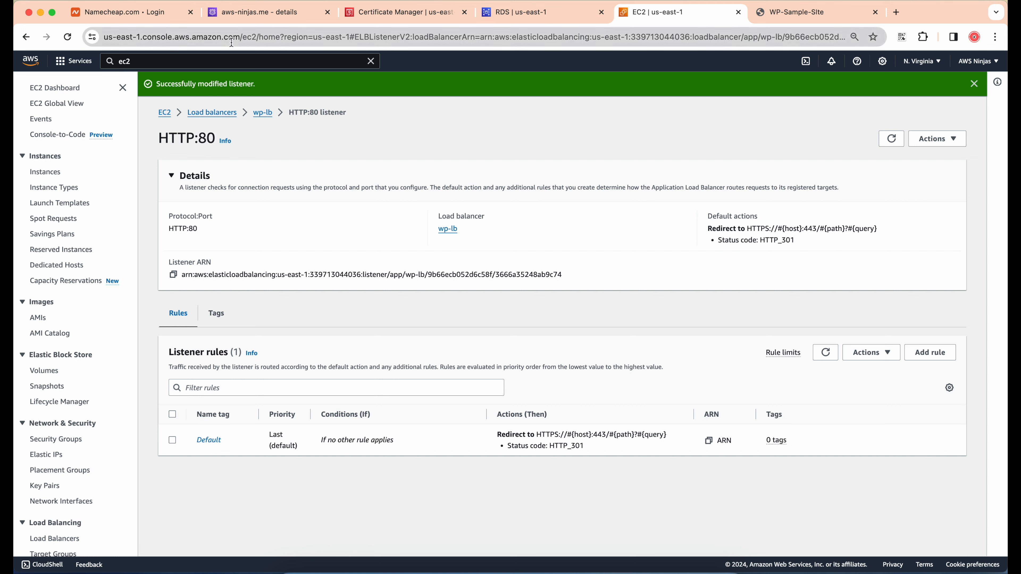
left_click(263, 113)
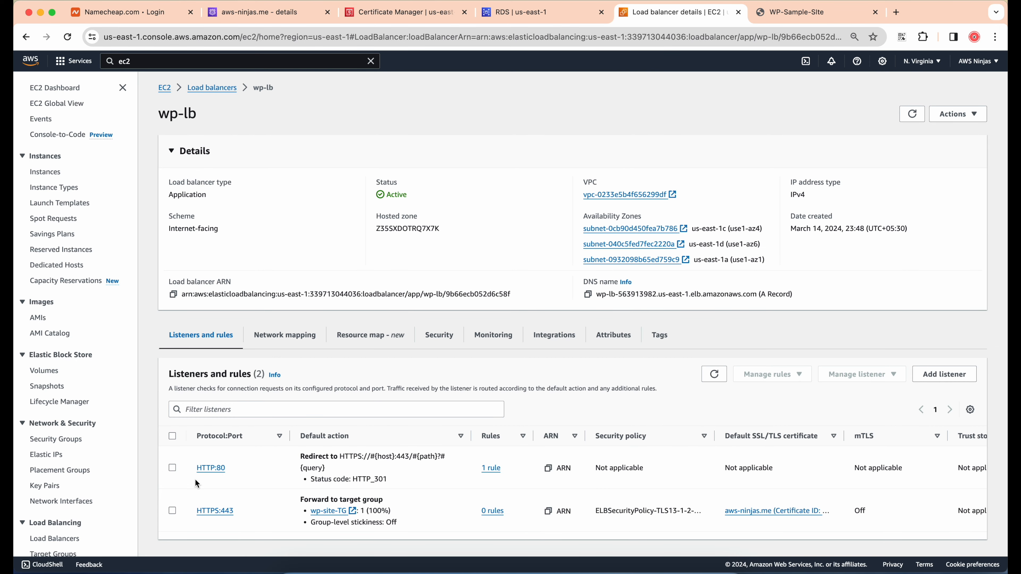
double_click(344, 455)
left_click(415, 318)
Reload the aws-ninjas.me site and examine its connection security and the certificate's issuer and validity period
left_click(792, 12)
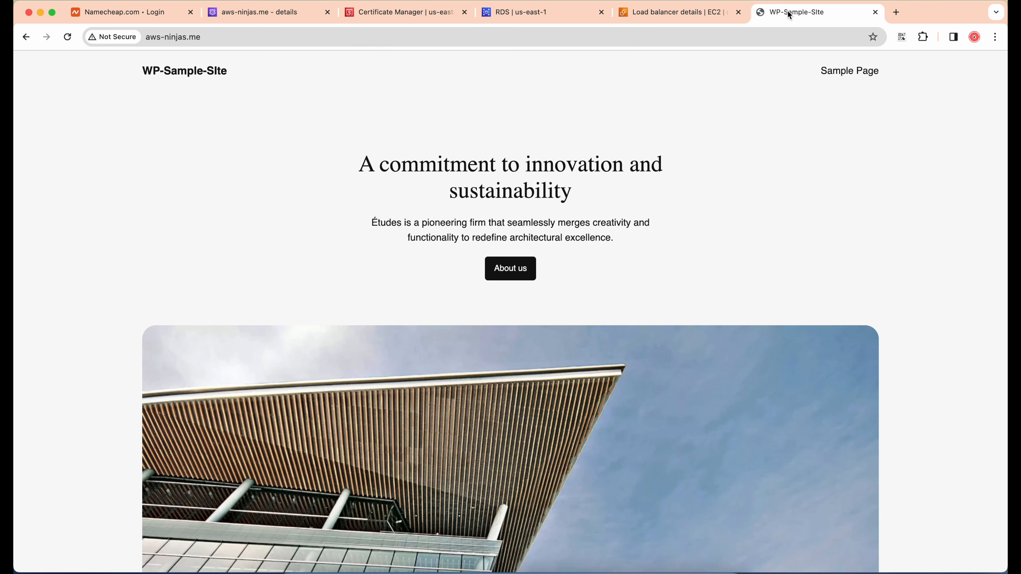
key("super+r")
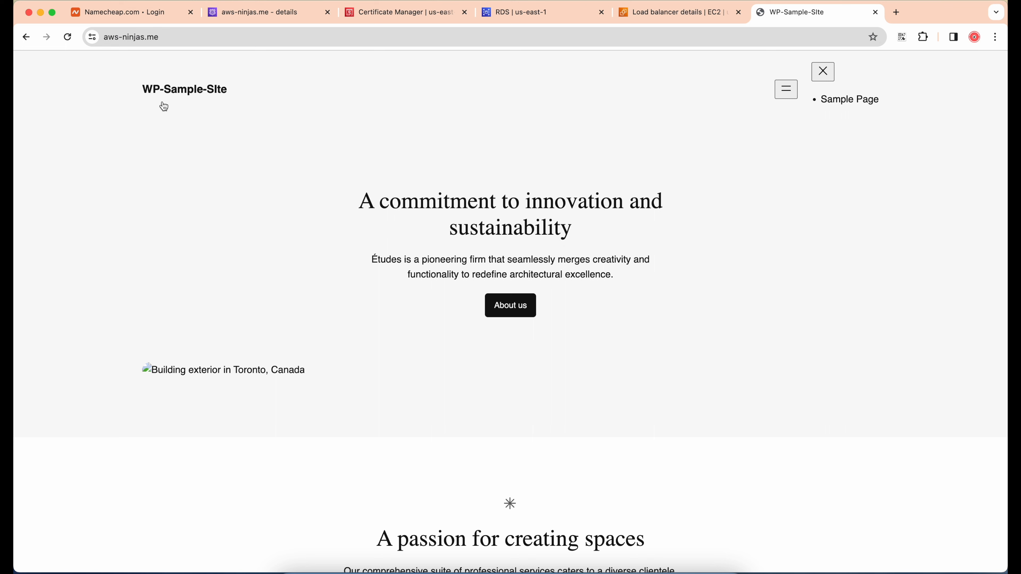
left_click(92, 37)
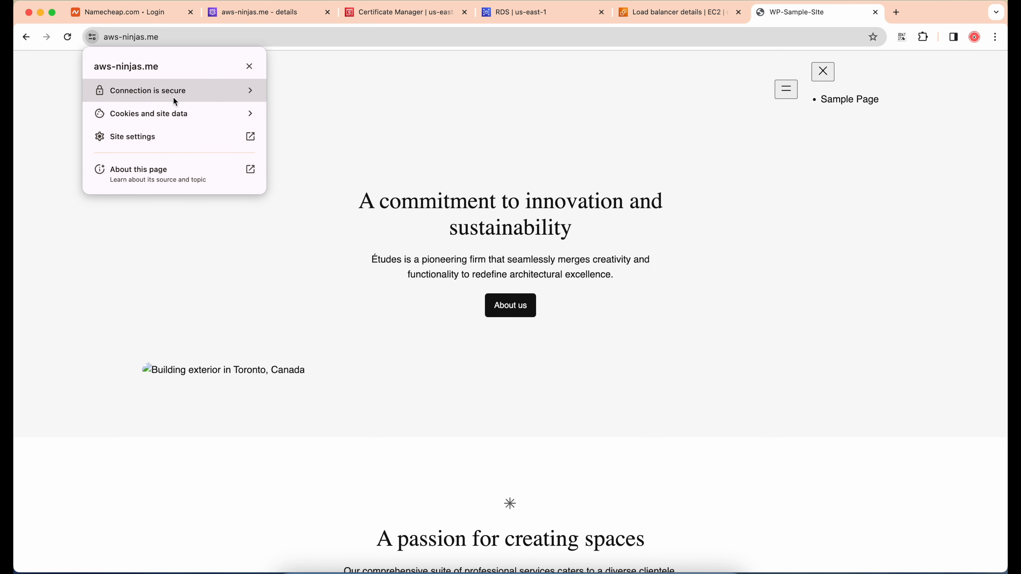
left_click(147, 90)
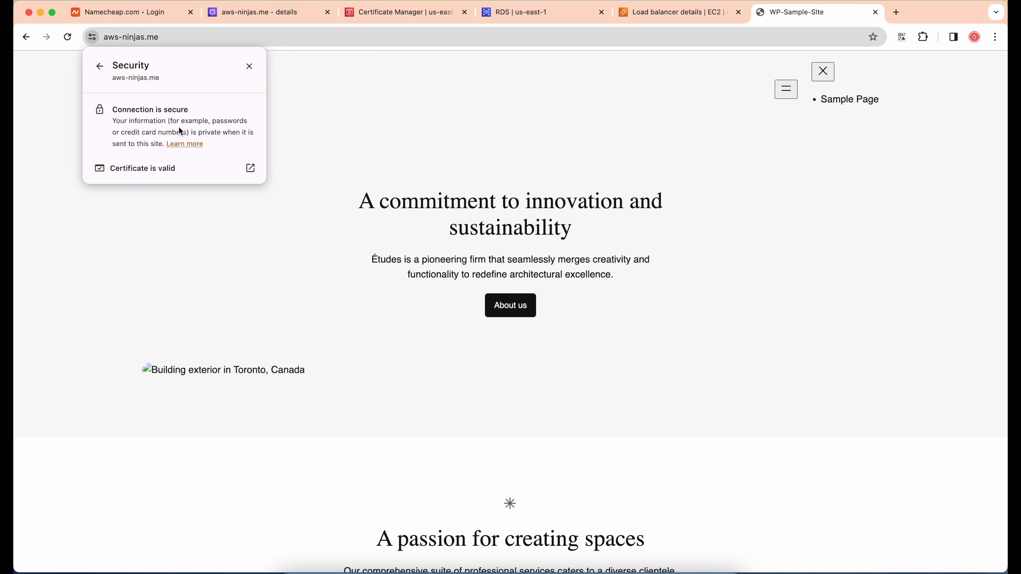
left_click(154, 167)
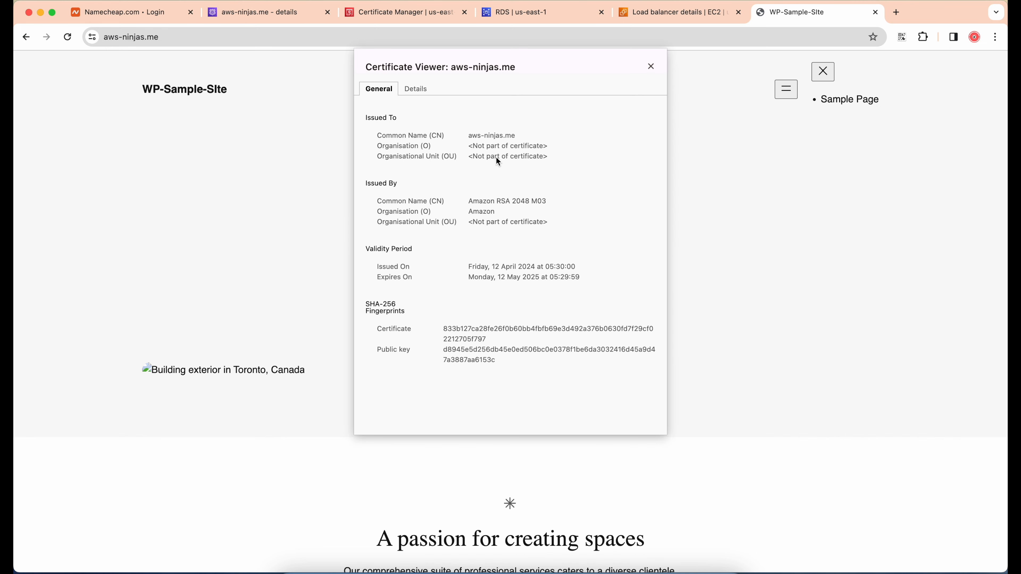
left_click_drag(469, 199, 588, 283)
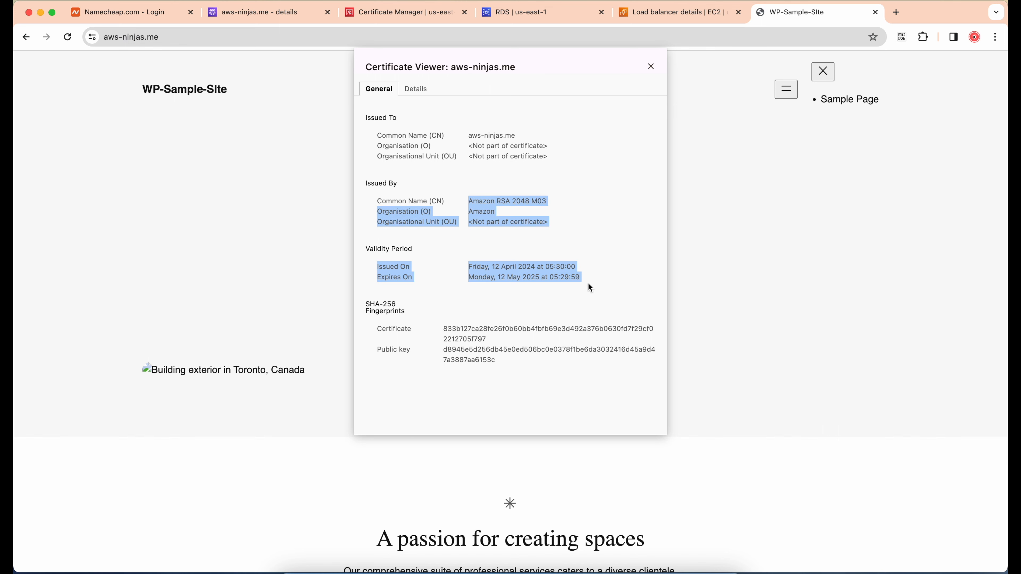
left_click(619, 282)
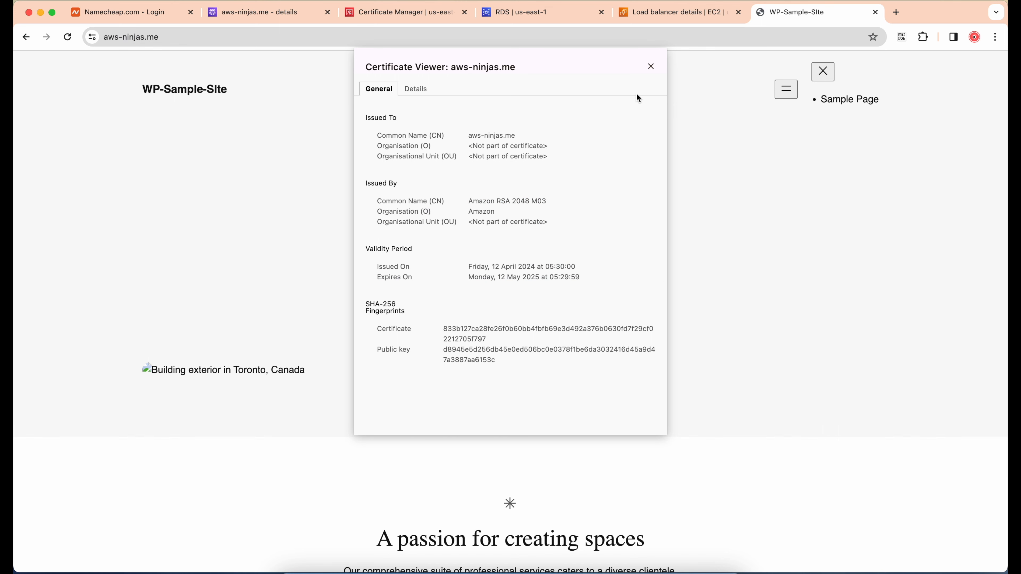
left_click(651, 67)
Look over the WordPress page and inspect the browser console messages for its loading problems
scroll(592, 271, "down", 3)
scroll(592, 269, "down", 10)
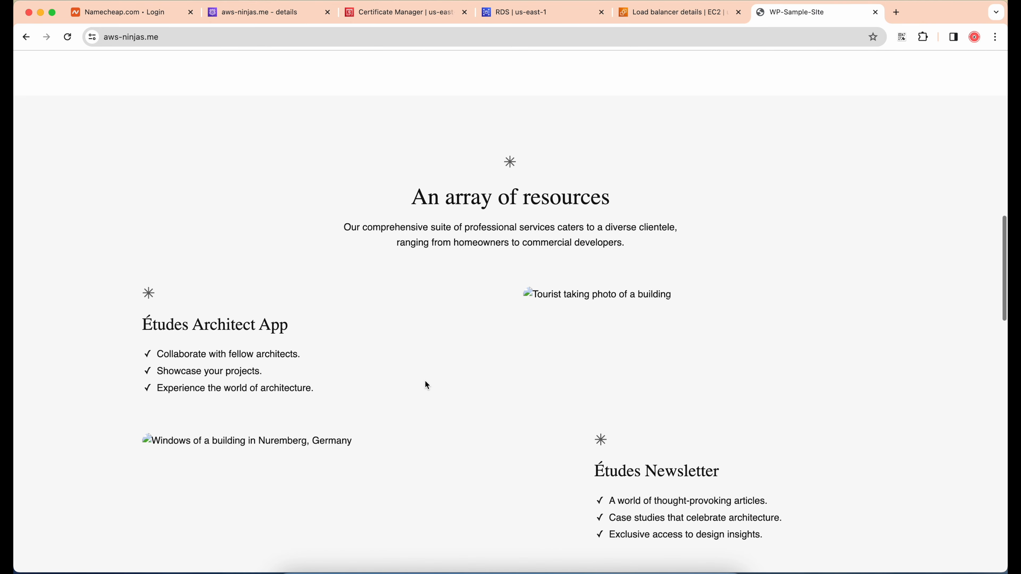
scroll(299, 173, "up", 15)
right_click(300, 173)
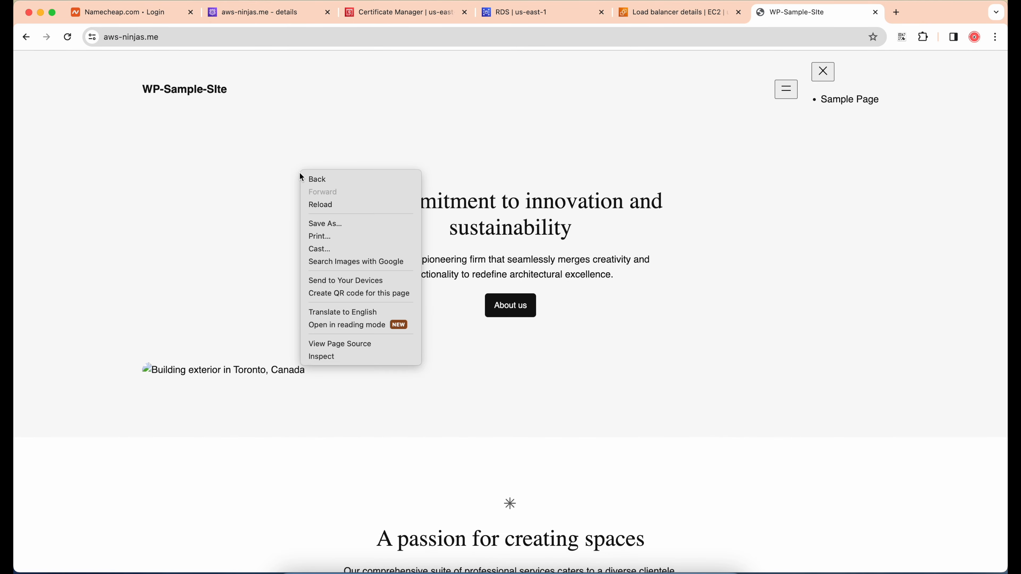
left_click(312, 355)
left_click(521, 58)
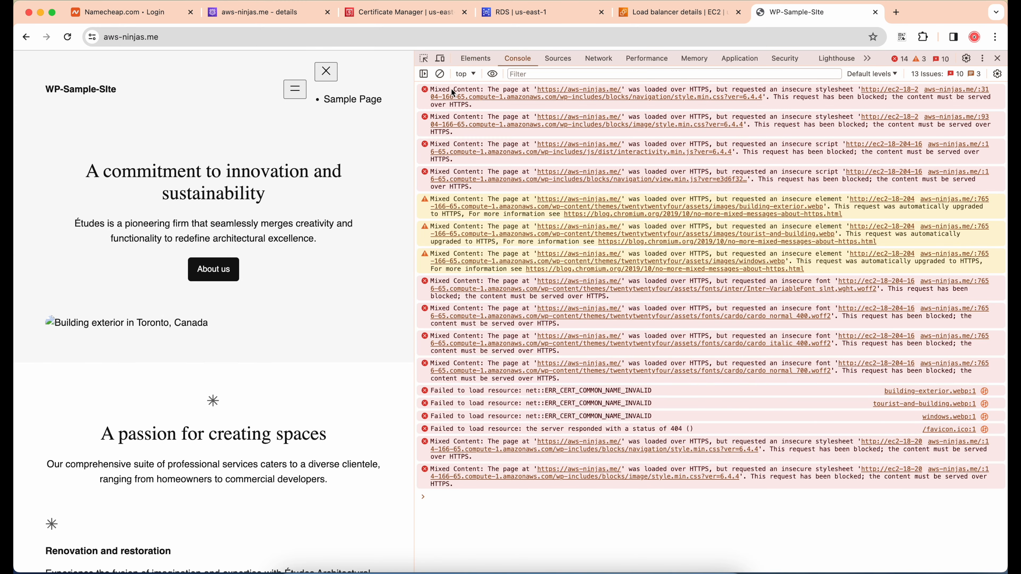
left_click_drag(431, 92, 482, 93)
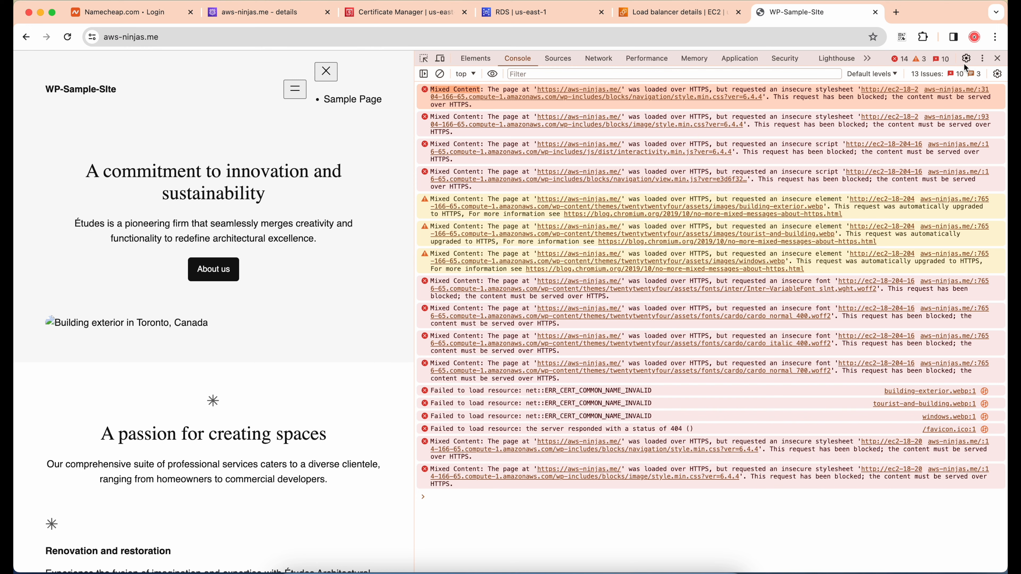
left_click(999, 60)
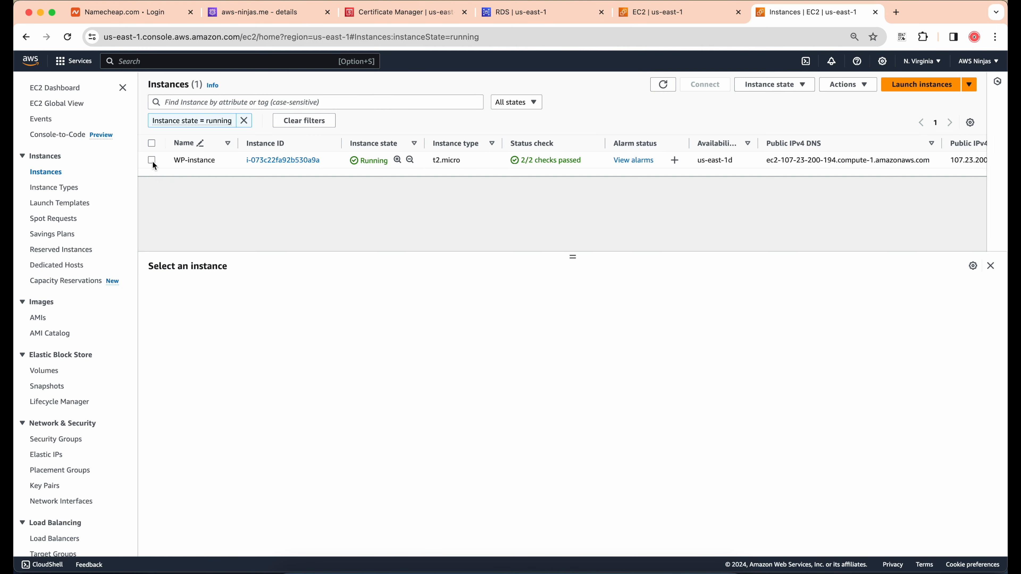
Select WP-instance in the EC2 instance list and connect to it through EC2 Instance Connect
left_click(152, 161)
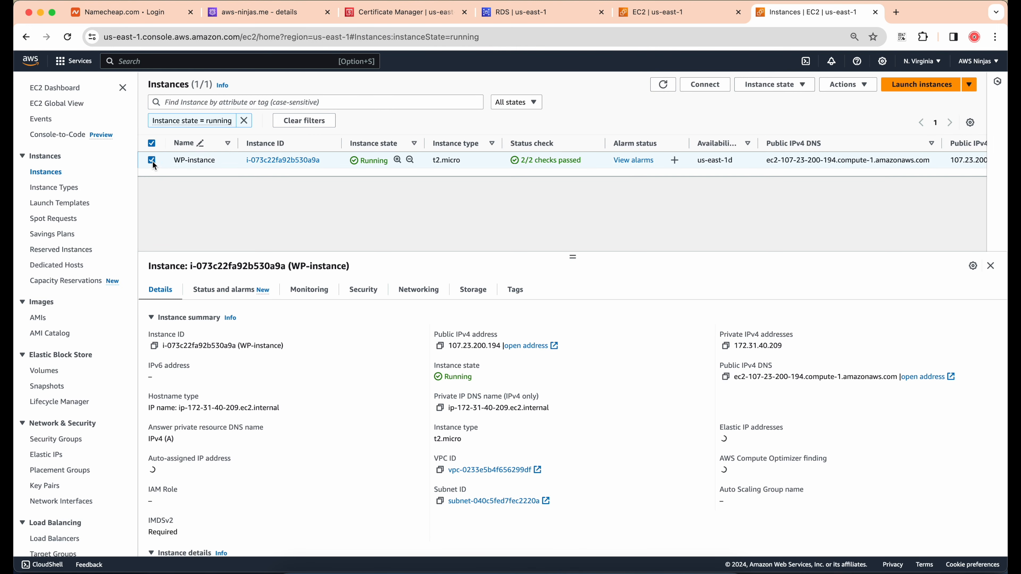
left_click(706, 85)
left_click(440, 428)
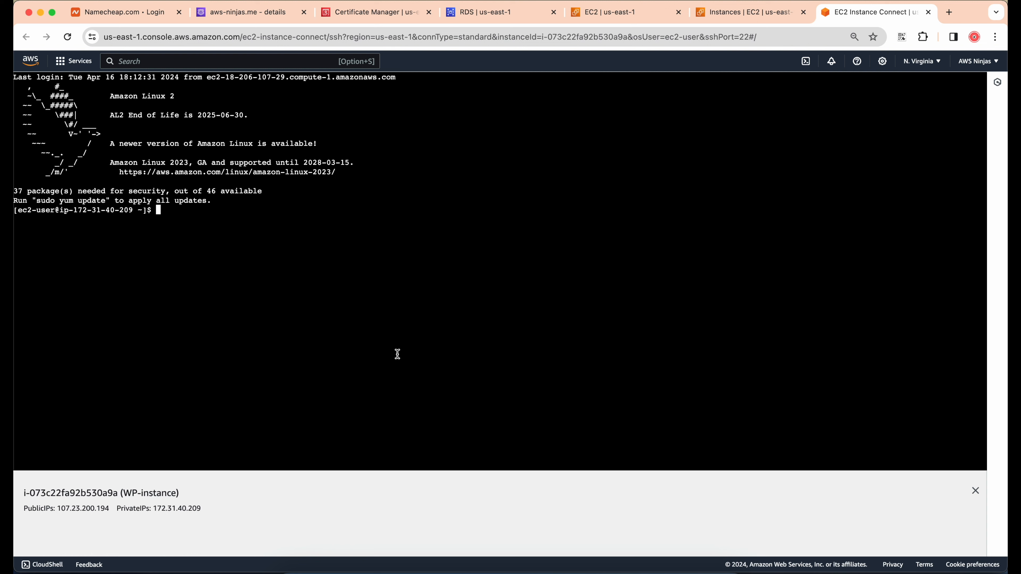
Change to the /var/www/html/ directory and list its files to locate wp-config.php
type("cd /var/www/html/")
key("Return")
type("ls")
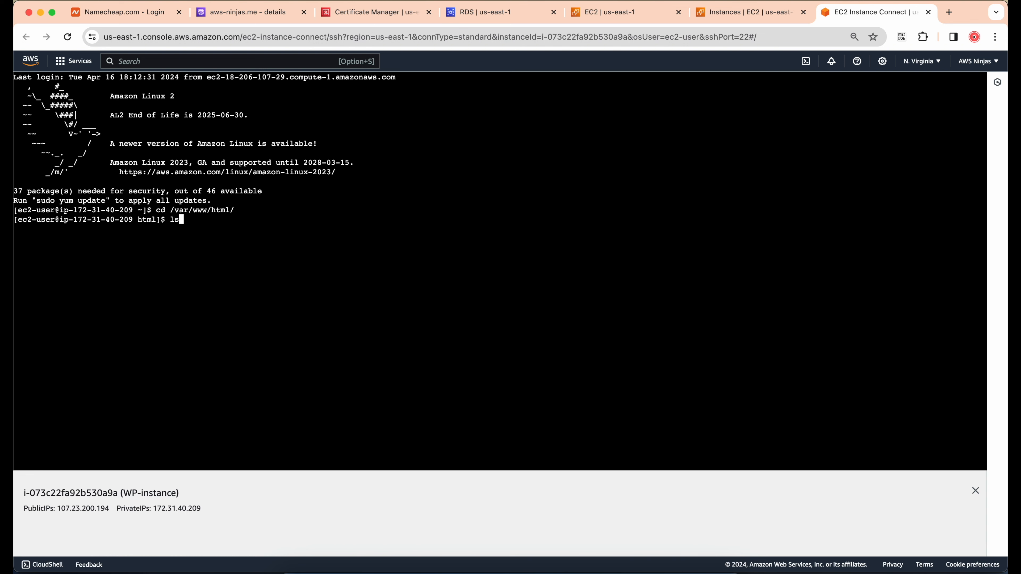
key("Return")
left_click_drag(244, 238, 304, 239)
left_click(299, 259)
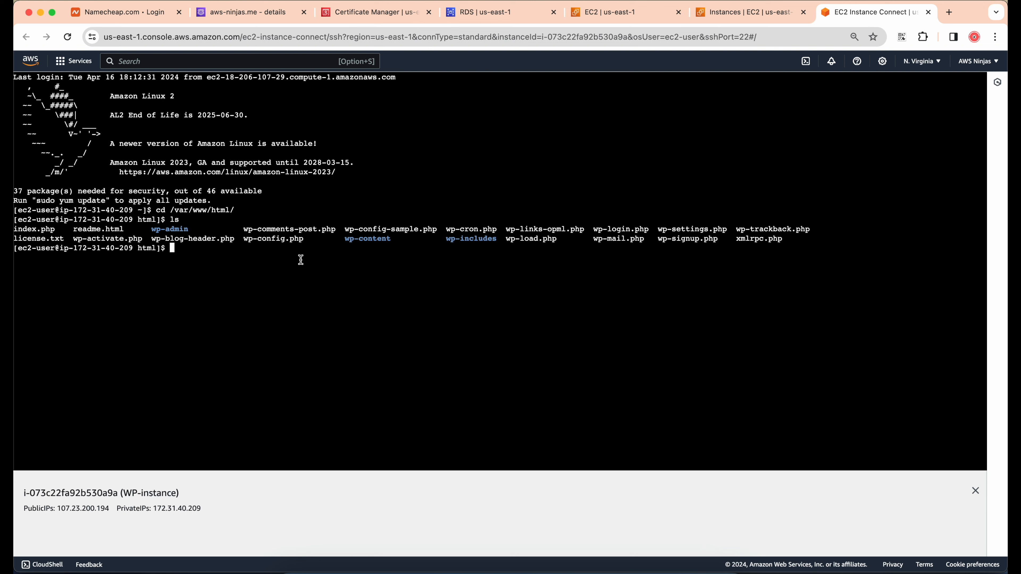
Open wp-config.php in vim with sudo rights
type("sudo vim wp-config.php")
key("Return")
key("i")
key("Up")
key("Up")
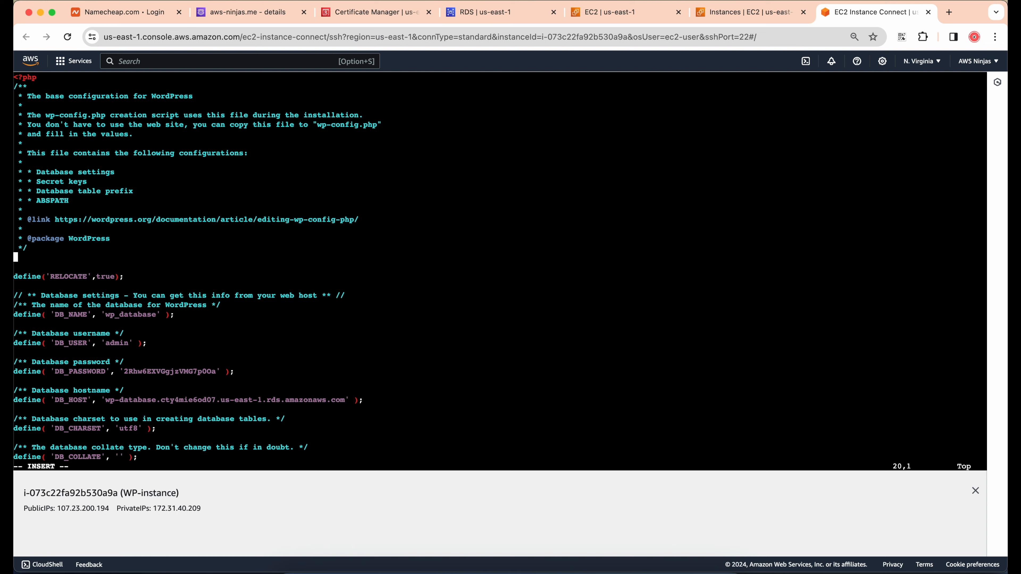
key("Return")
key("Up")
key("Return")
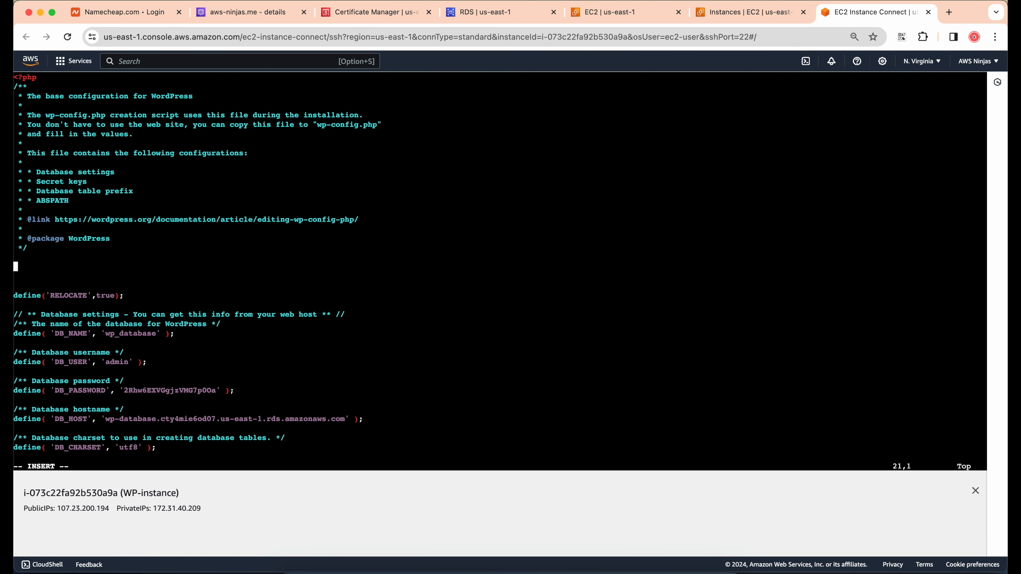
type("if ($_SERVER['HTTP_X_FORWARDED_PROTO'] == 'https')     $_SERVER['HTTPS']='on';  define( 'WP_HOME', 'http://aws-ninjas.me' ); define( 'WP_SITEURL', 'http://aws-ninjas.me' );")
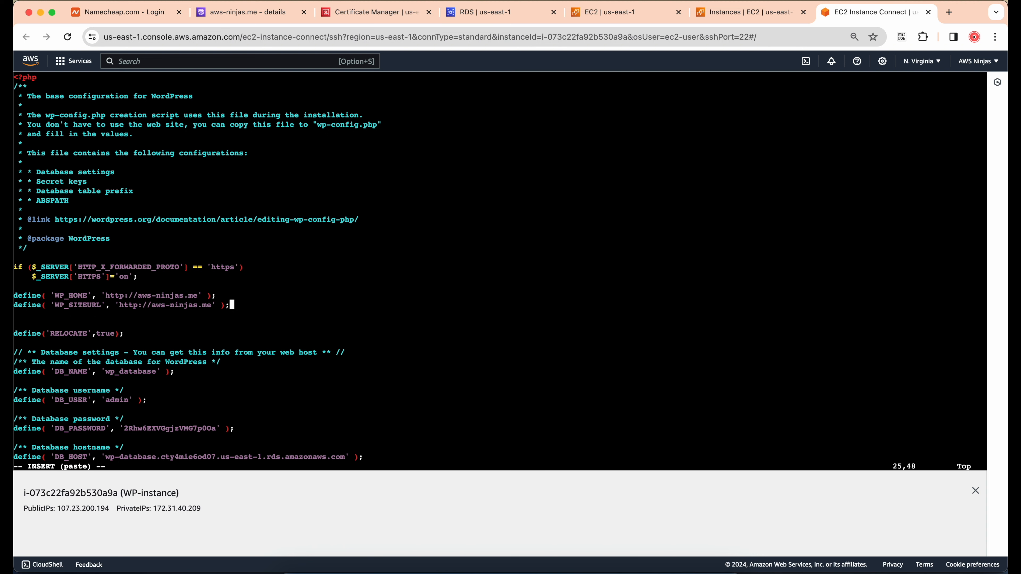
Review the pasted HTTPS condition and the WP_HOME and WP_SITEURL definitions, including their protocol and domain
key("Up")
key("Up")
left_click_drag(140, 278, 31, 276)
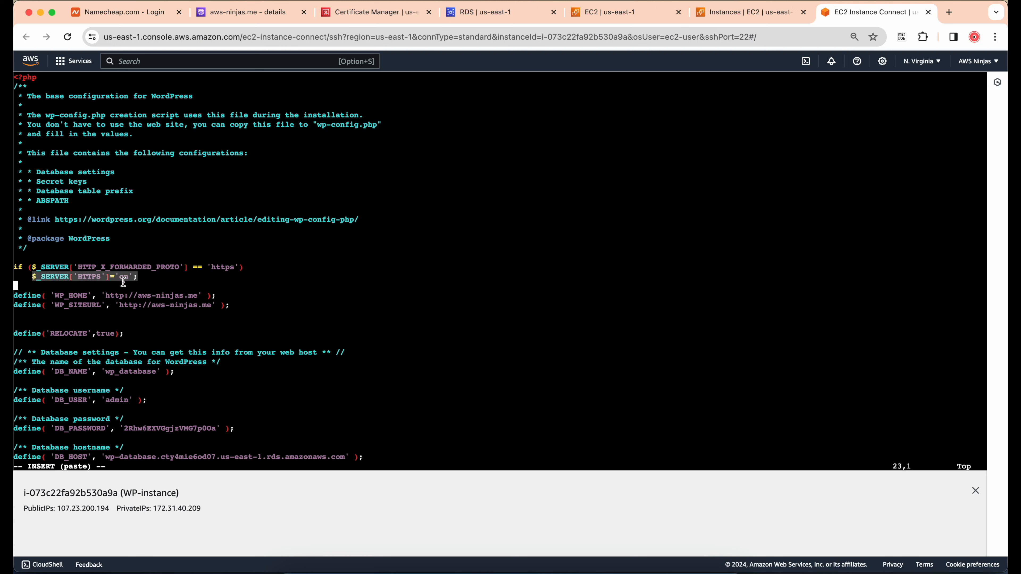
left_click(97, 279)
double_click(67, 296)
left_click(72, 308)
double_click(72, 308)
left_click(115, 301)
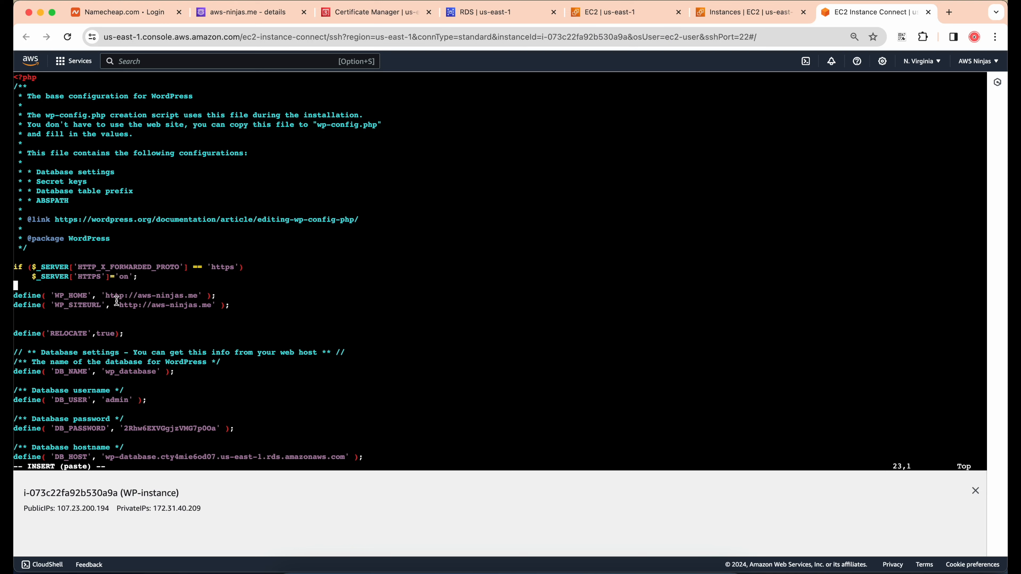
left_click_drag(106, 298, 124, 298)
left_click(125, 298)
left_click_drag(138, 298, 198, 298)
left_click(198, 299)
Save wp-config.php and quit vim
key("Down")
key("End")
key("Down")
key("Escape")
type("::")
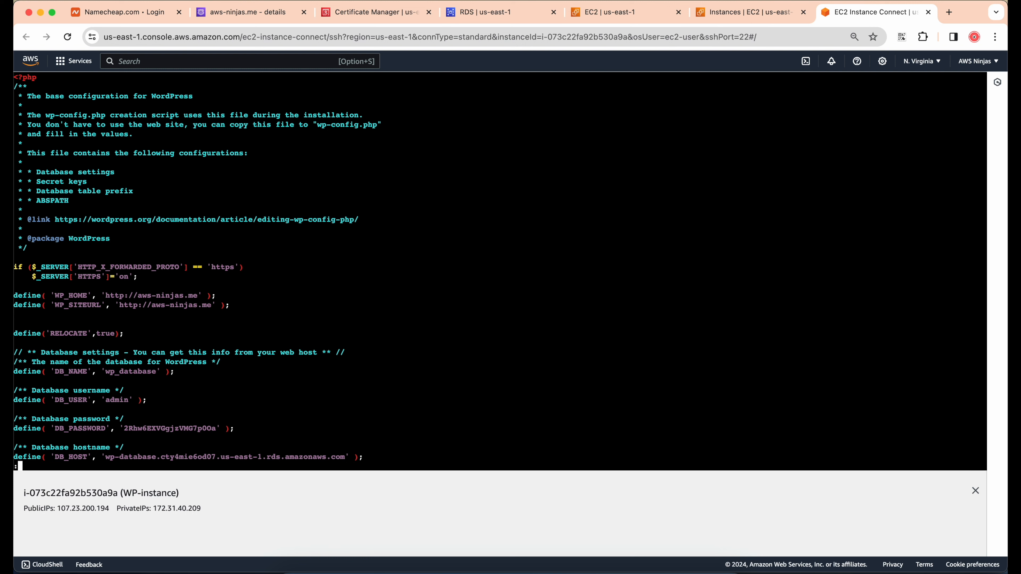
key("BackSpace")
type("wq")
key("Return")
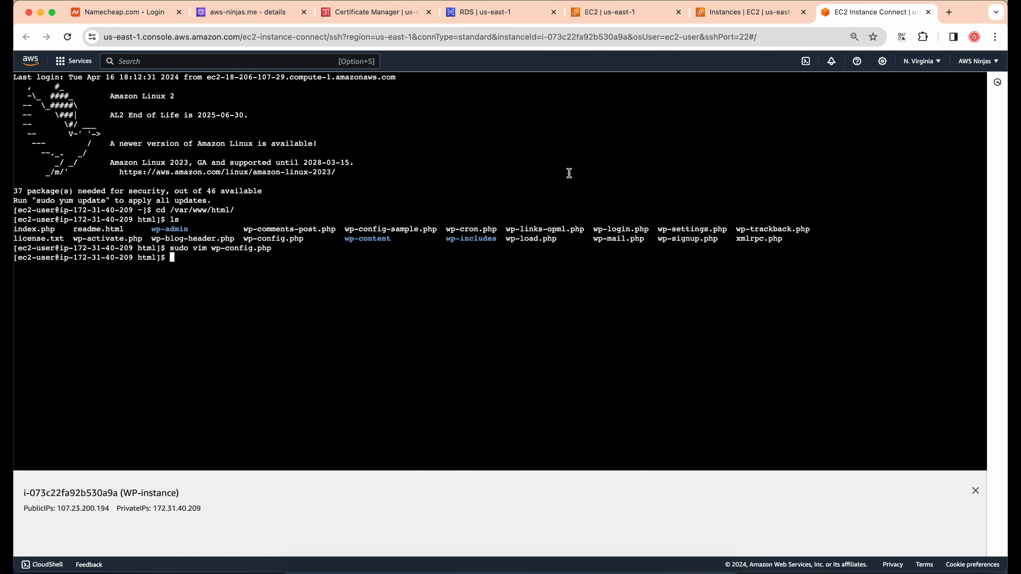
Load aws-ninjas.me in a new browser tab and inspect the page's console for loading errors
left_click(949, 12)
type("aws-ninjas.me")
key("Return")
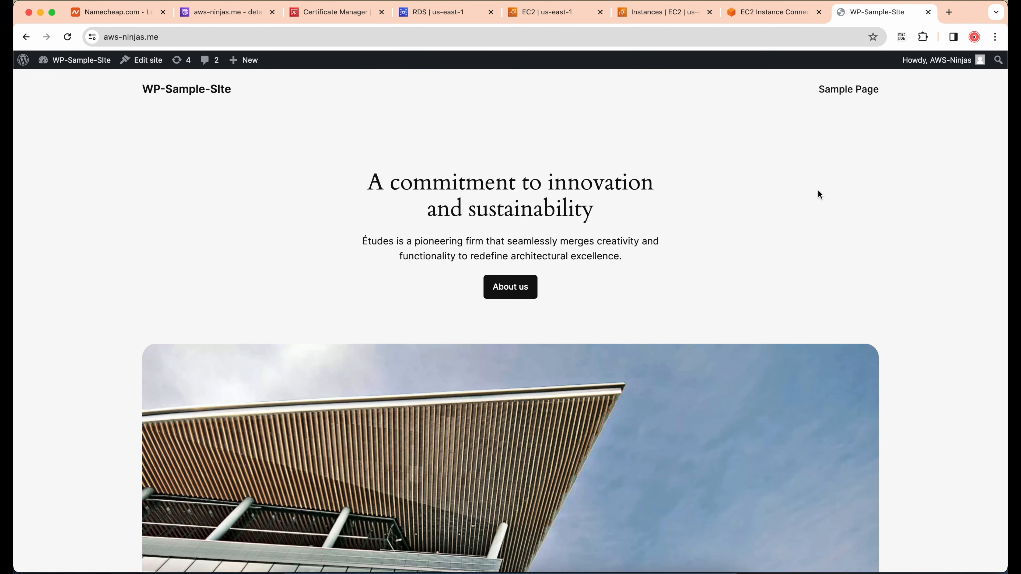
right_click(818, 191)
left_click(830, 375)
left_click(639, 58)
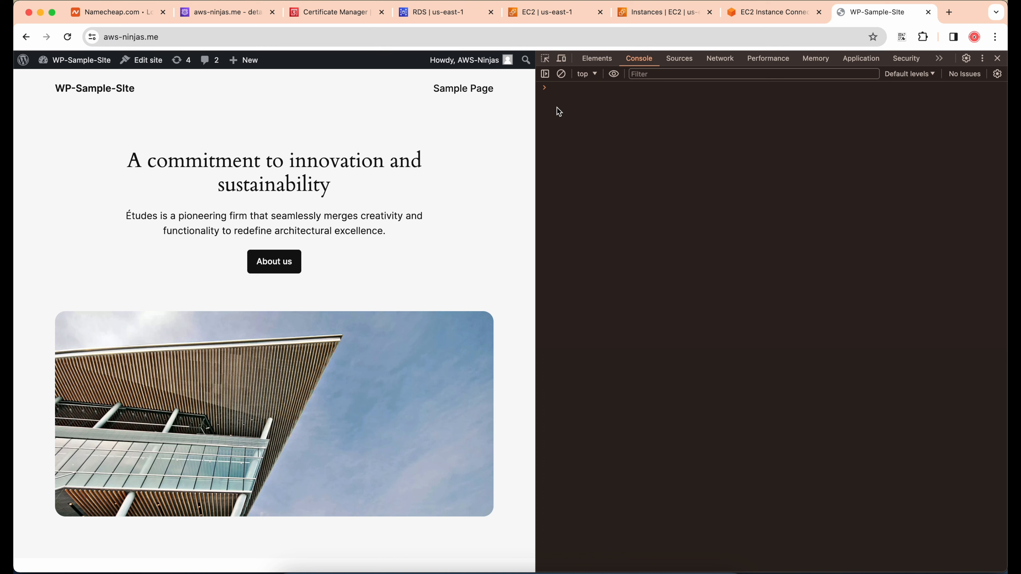
Review the aws-ninjas.me hosted zone in Route 53, refresh the certificate list in Certificate Manager, and revisit the WordPress site
left_click(232, 16)
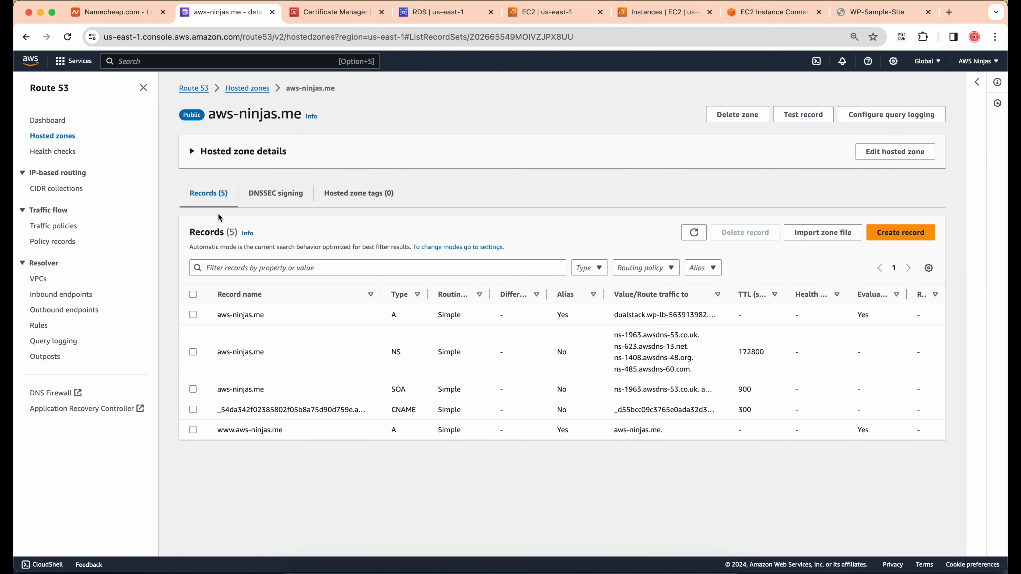
left_click_drag(206, 110, 284, 114)
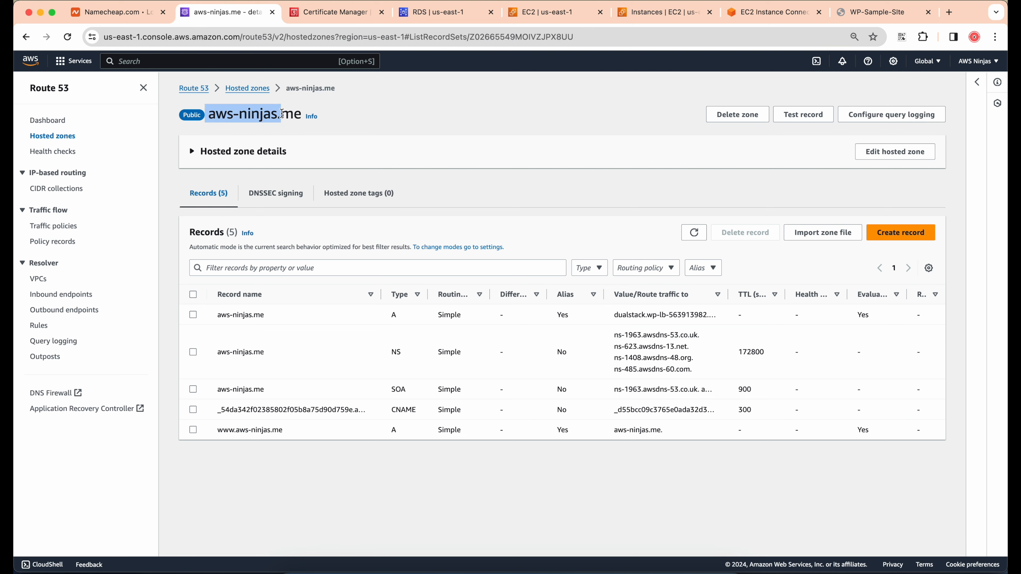
left_click(282, 114)
left_click(334, 17)
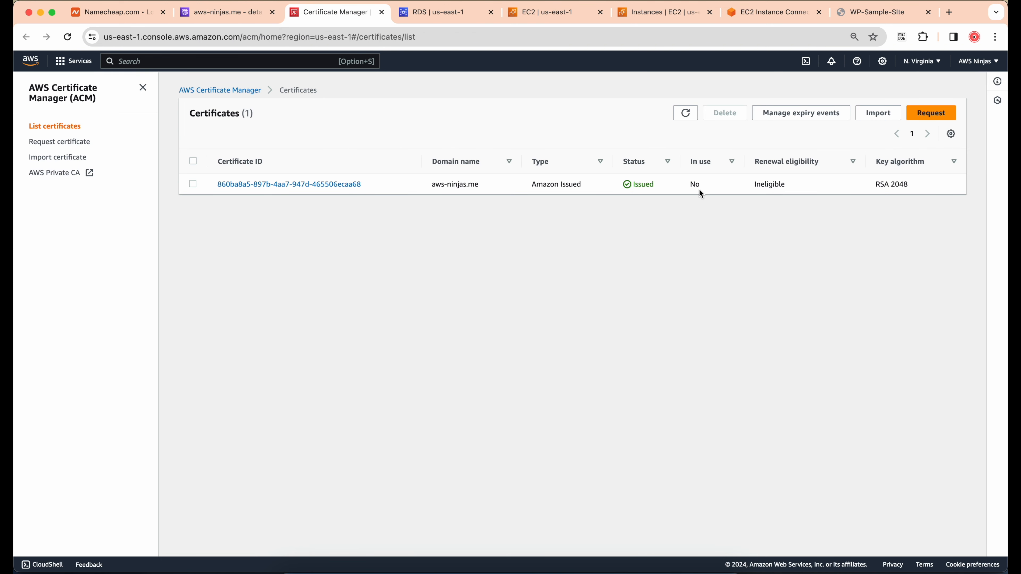
left_click(689, 121)
left_click(881, 12)
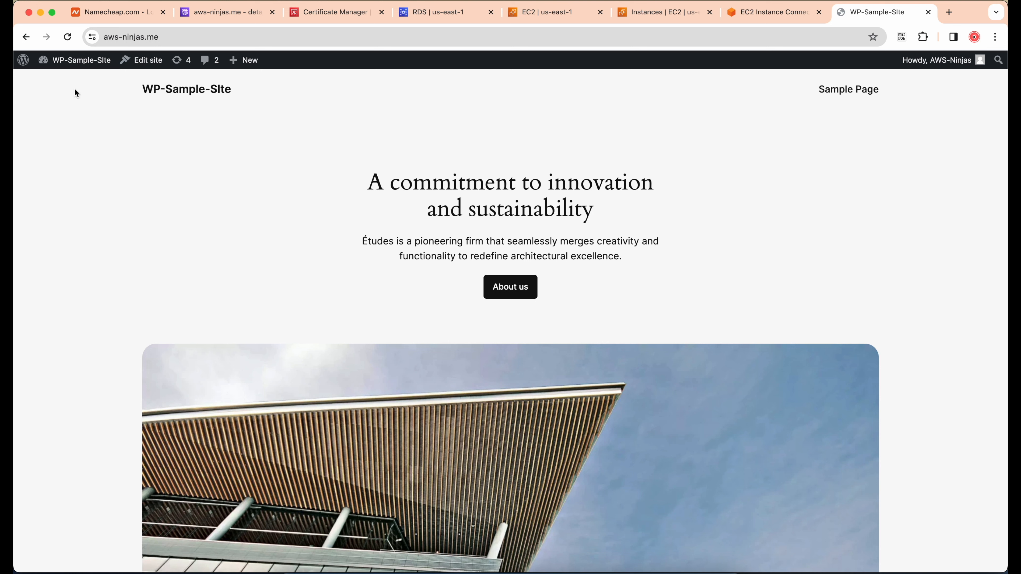
left_click(227, 14)
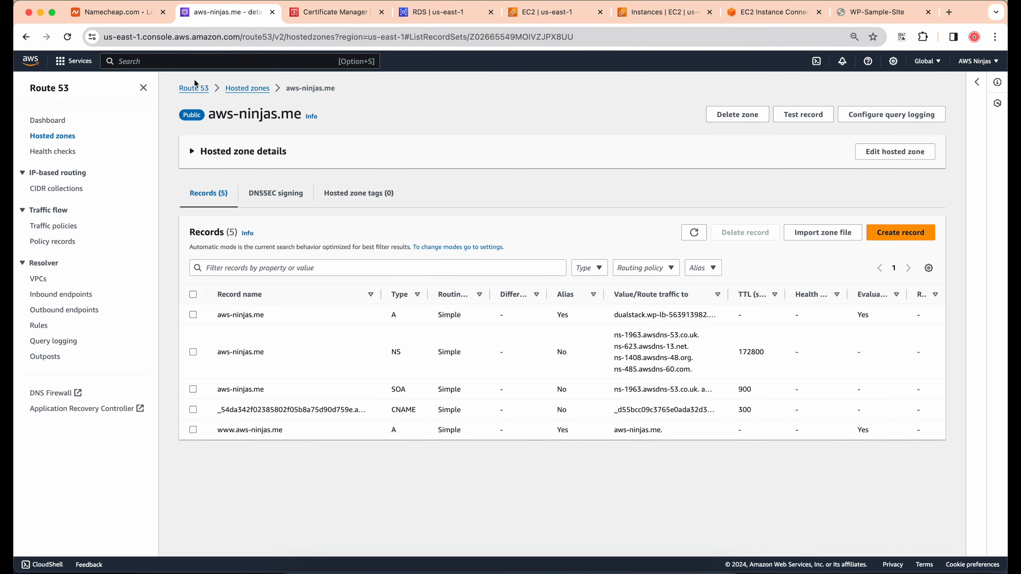
left_click_drag(206, 111, 282, 113)
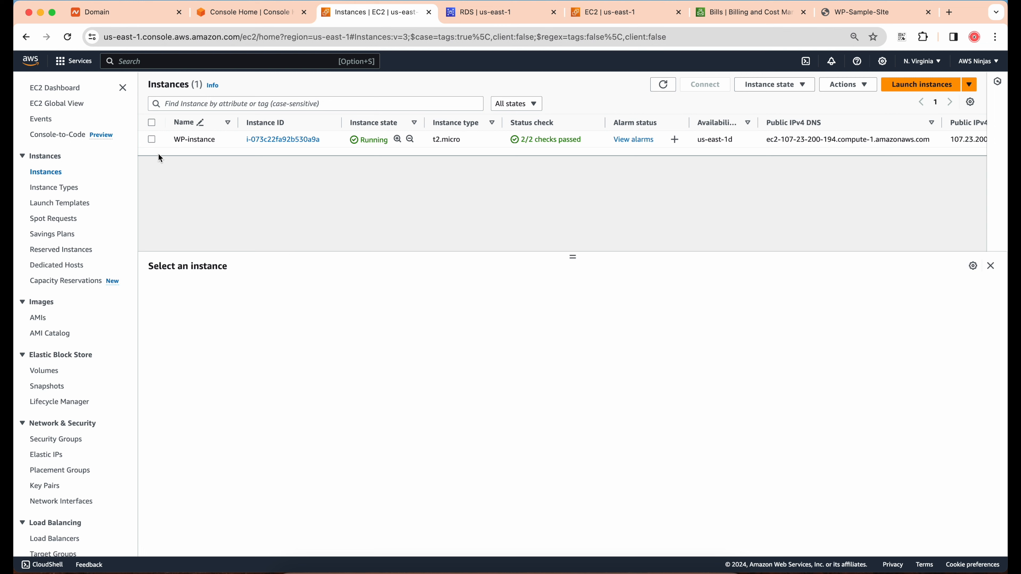
Select WP-instance in the EC2 instance list and examine its public IPv4 address
left_click(152, 139)
left_click_drag(449, 342, 497, 344)
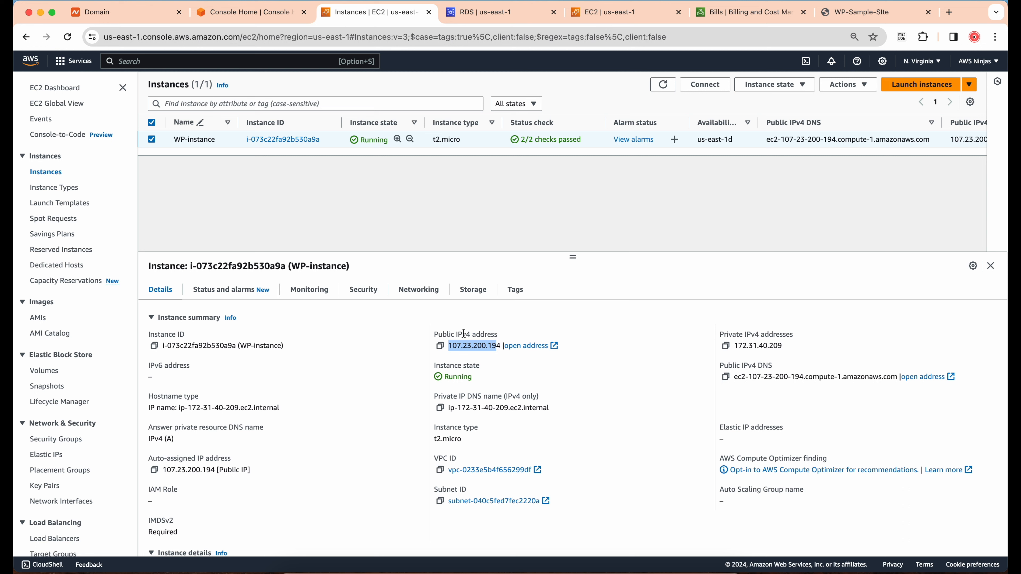
double_click(443, 335)
left_click(549, 334)
Examine the March 2024 bill's pre-tax total and hourly public IPv4 address charges under Virtual Private Cloud, and return to the console home
left_click(761, 16)
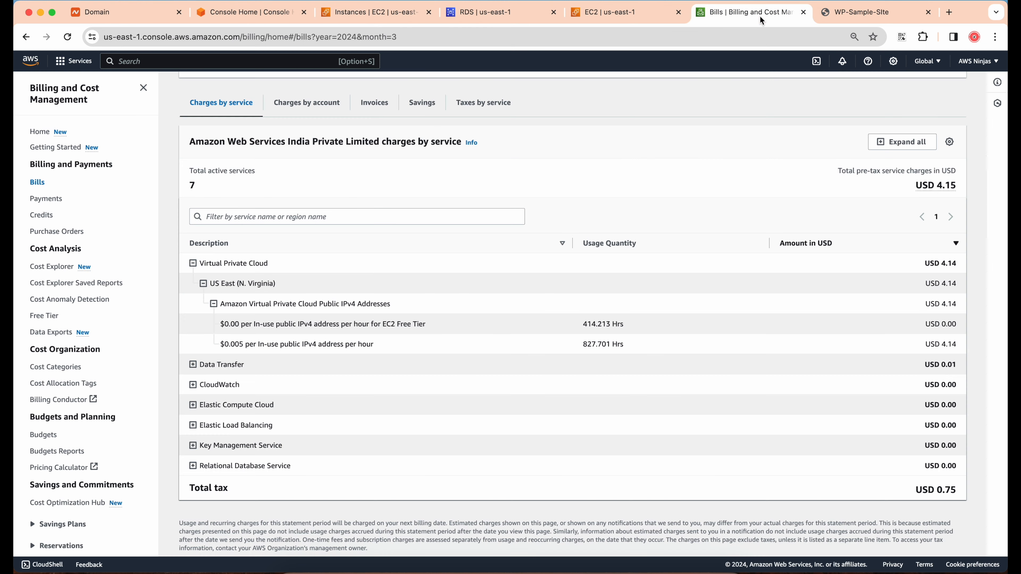
left_click_drag(913, 184, 957, 189)
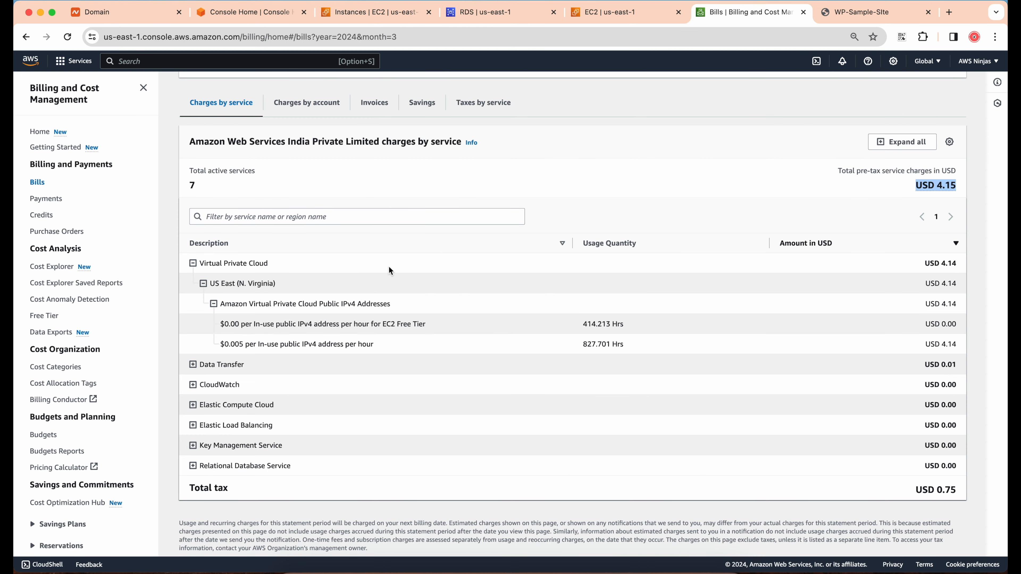
triple_click(230, 344)
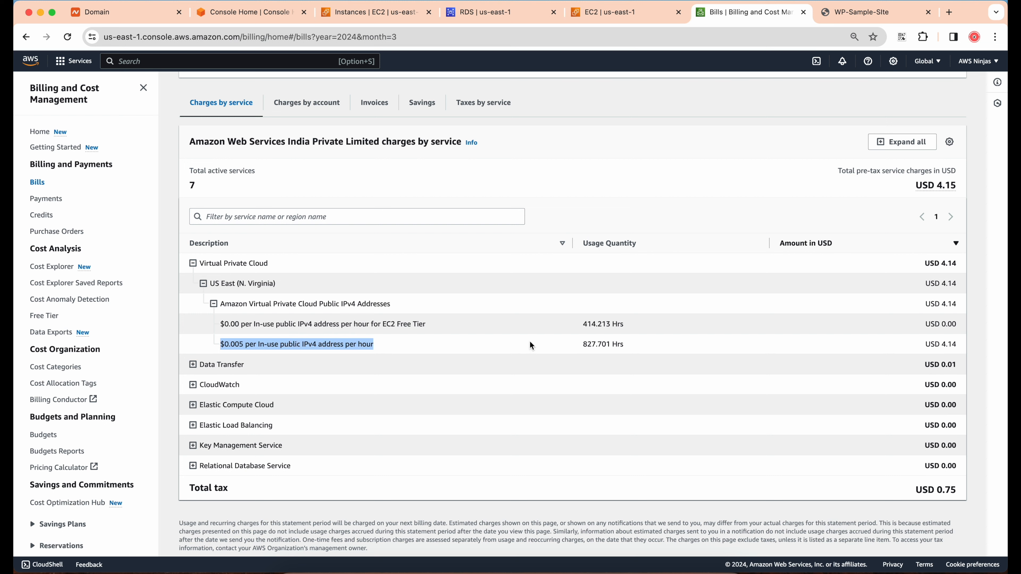
left_click_drag(583, 343, 956, 343)
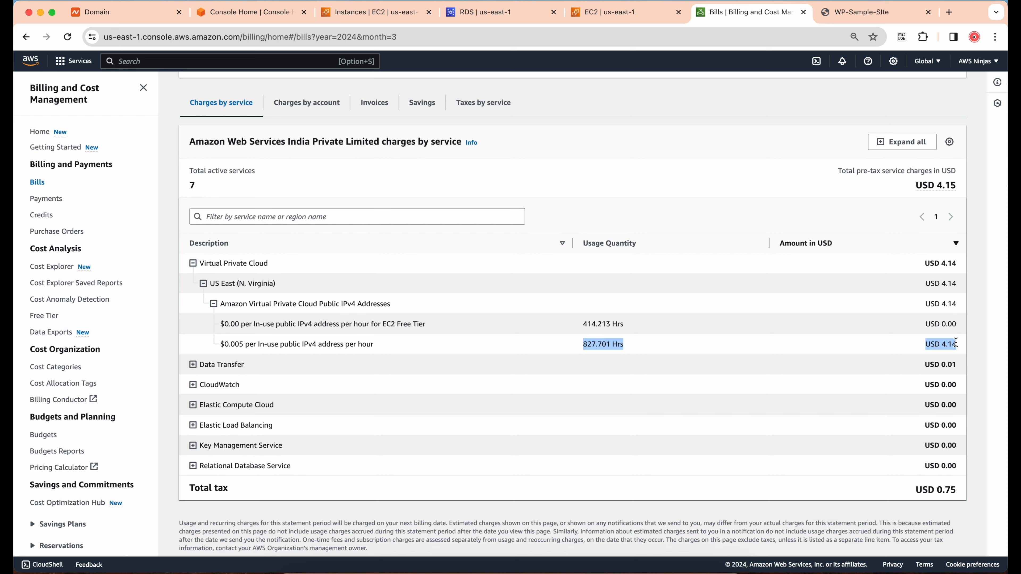
left_click(961, 346)
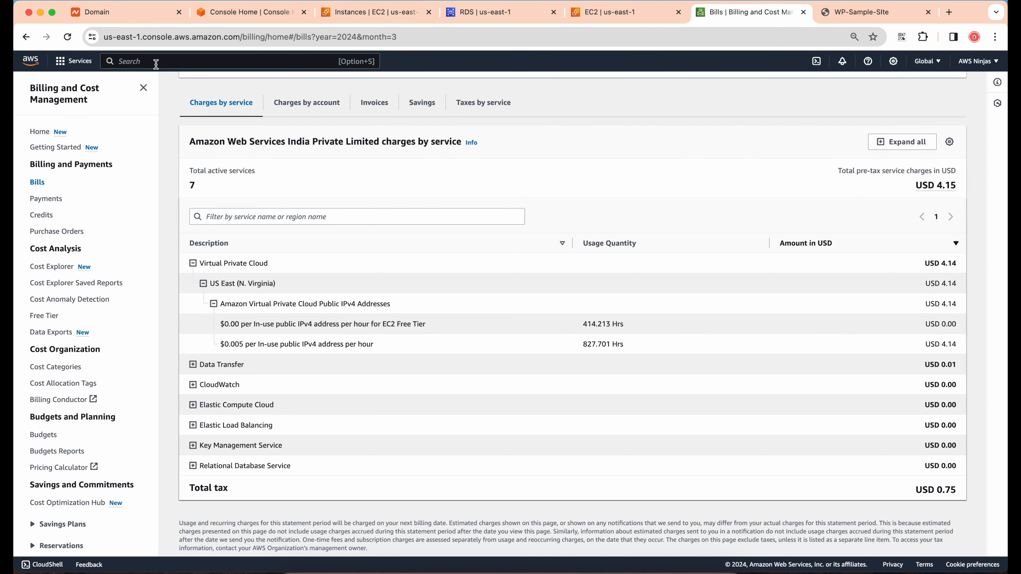
left_click(30, 61)
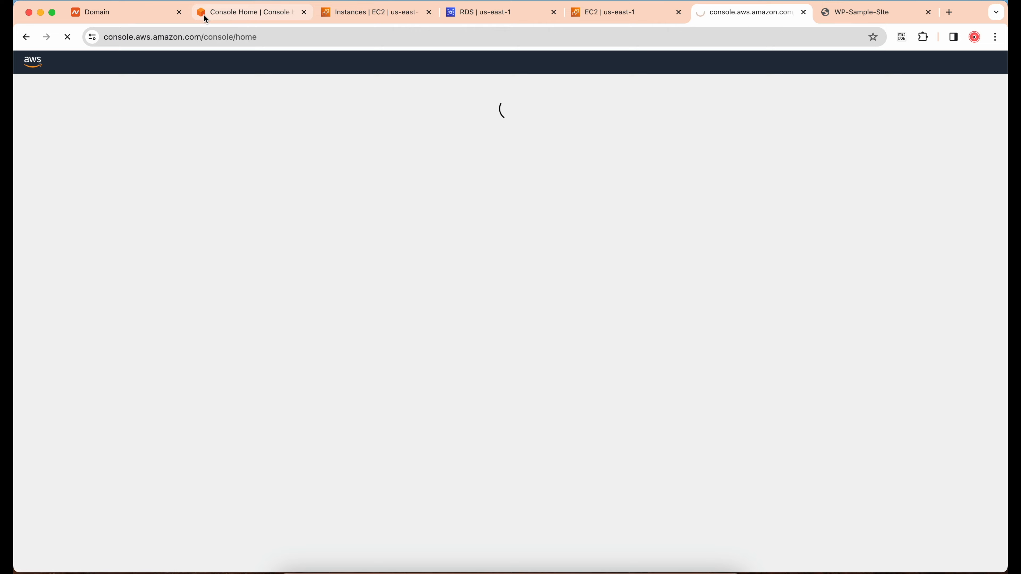